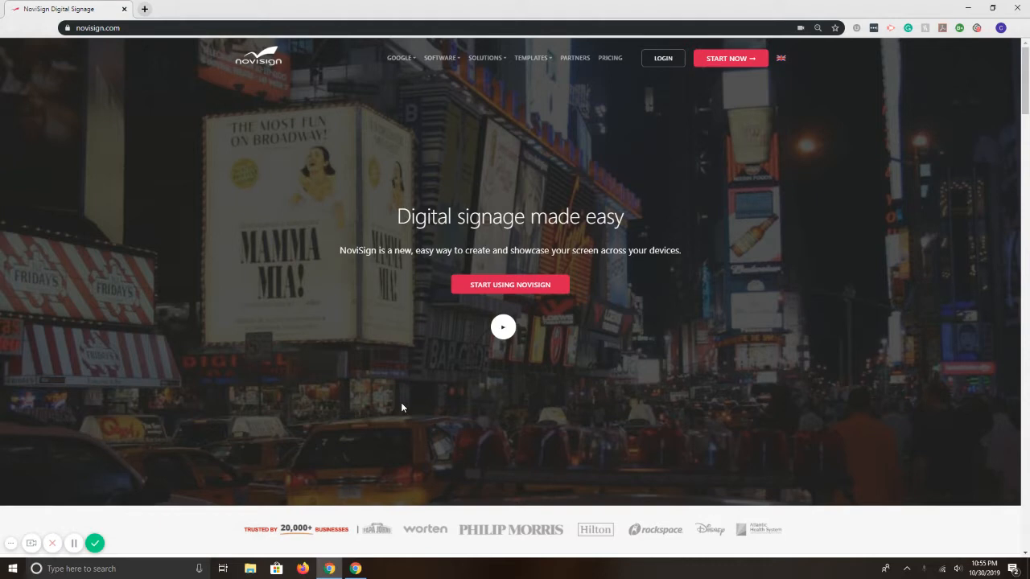
Log in to the NoviSign studio from the website and dismiss the welcome message.
left_click(675, 64)
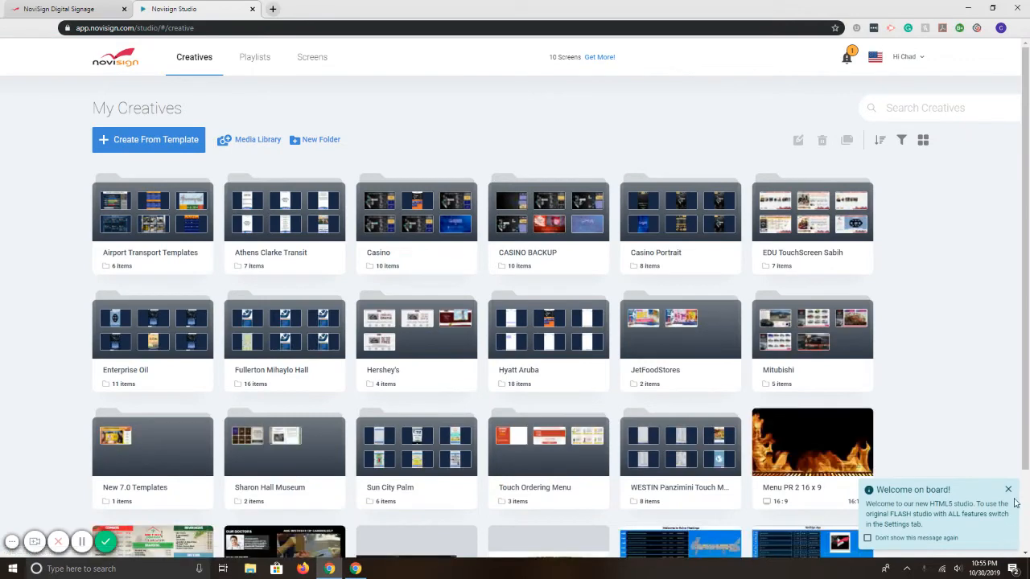
left_click(1008, 489)
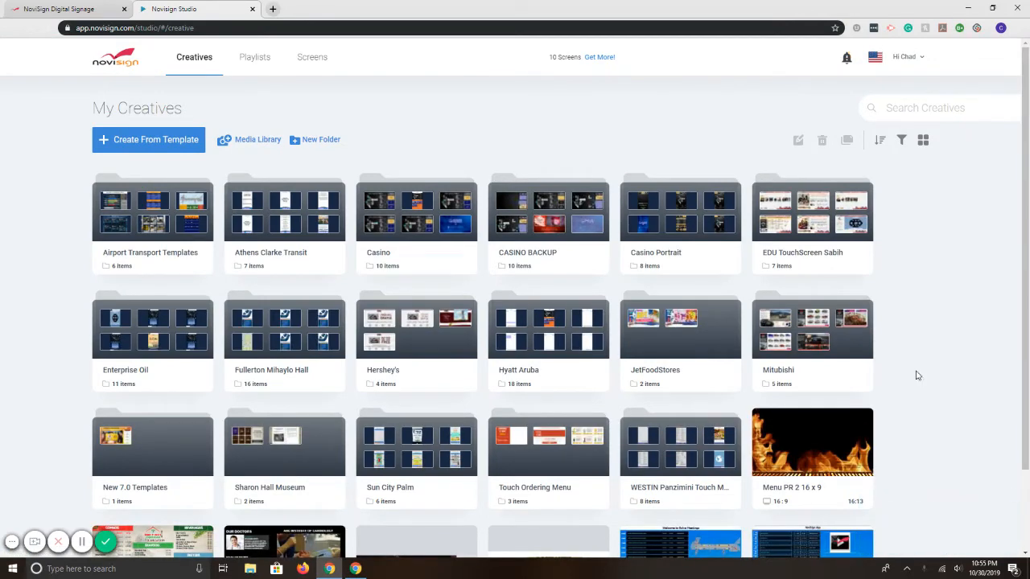
Start a new creative from a blank page instead of a template and show the 9 X 16 grid on its canvas.
left_click(124, 145)
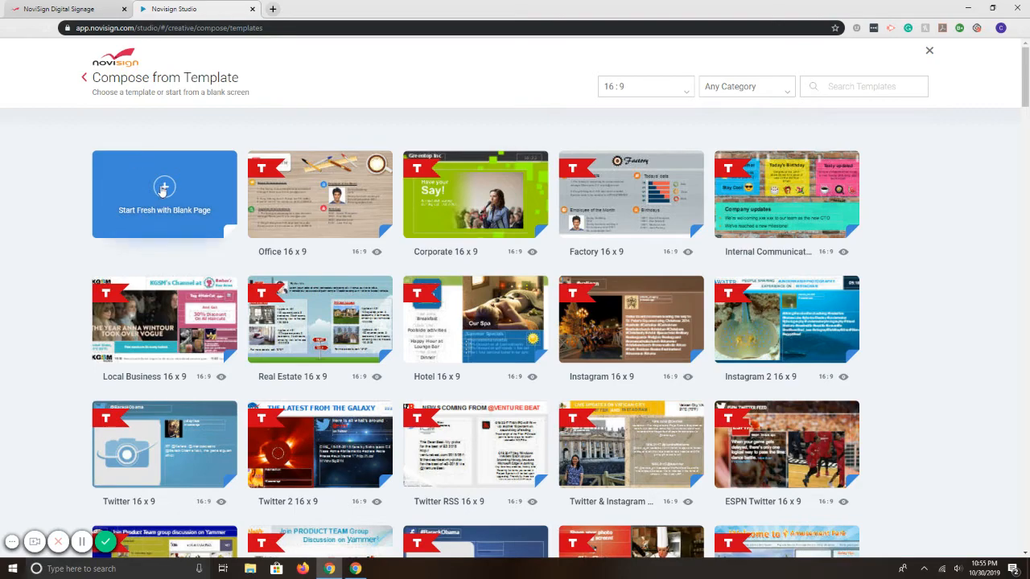
scroll(592, 274, "down", 10)
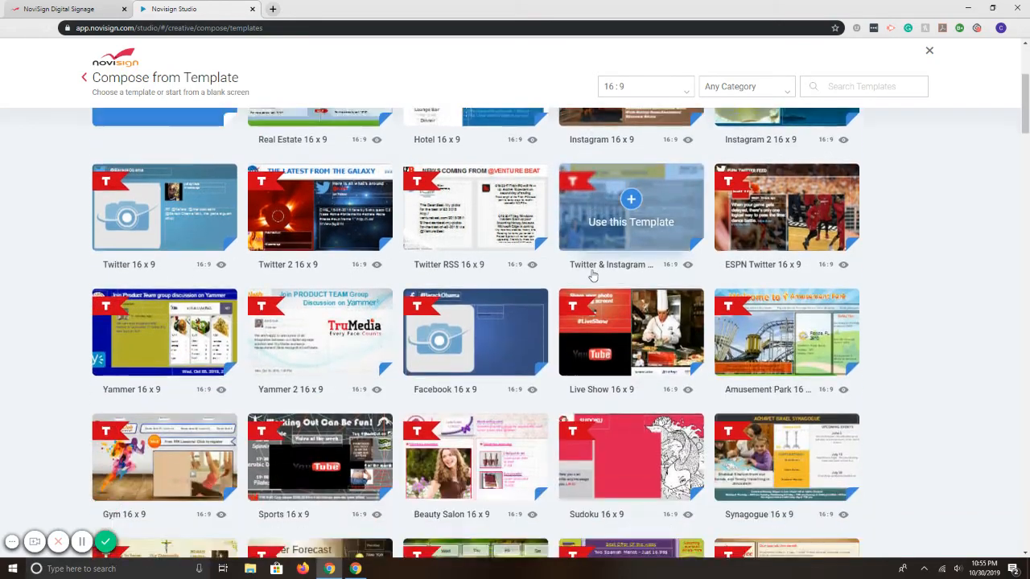
scroll(592, 275, "down", 15)
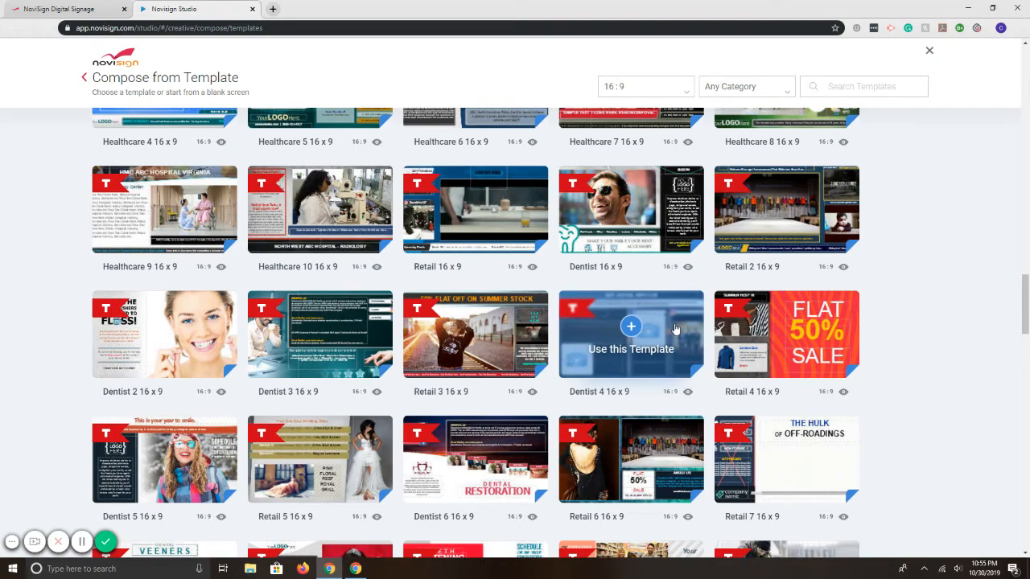
scroll(675, 330, "down", 7)
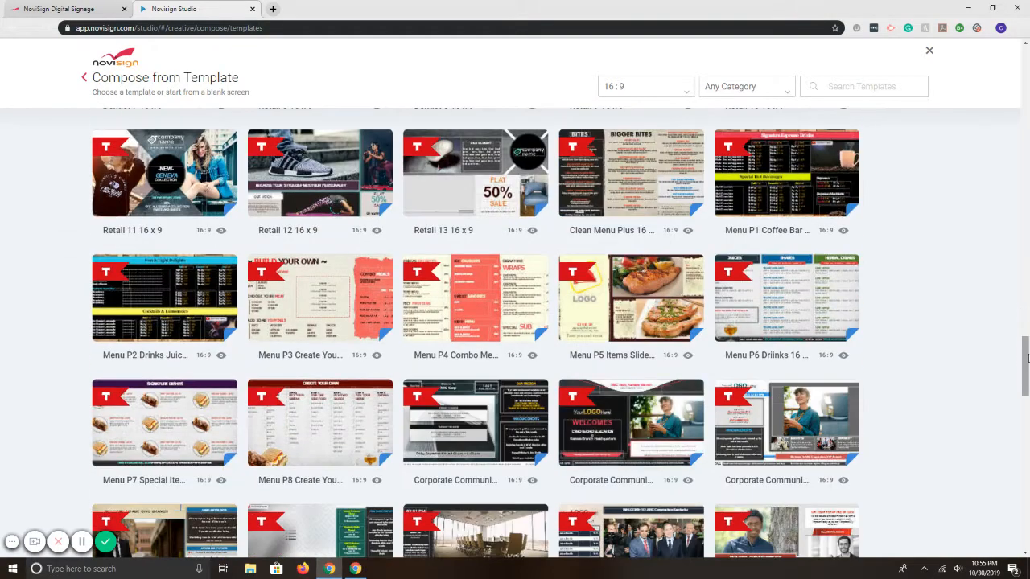
left_click_drag(1027, 362, 1027, 76)
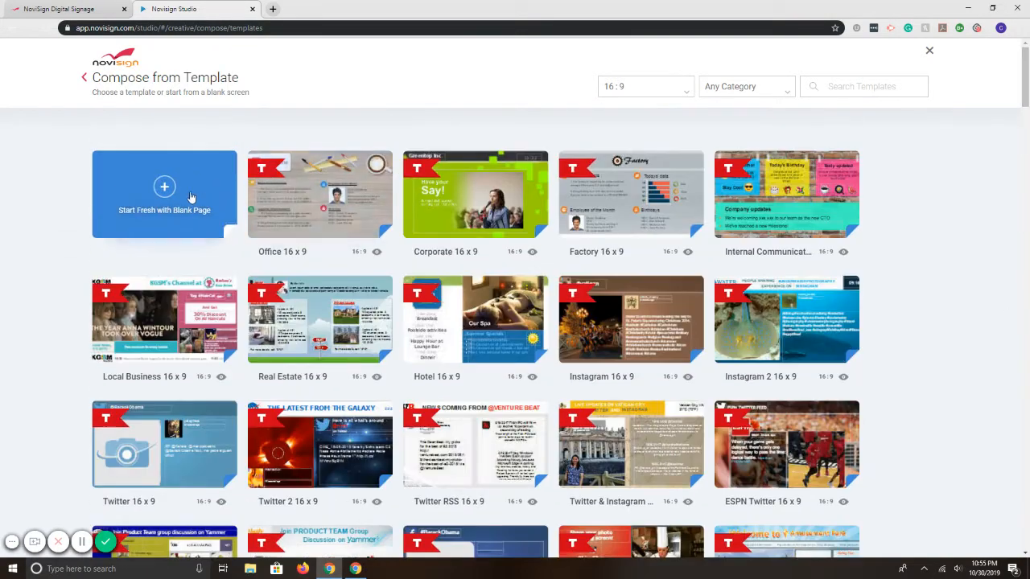
left_click(191, 198)
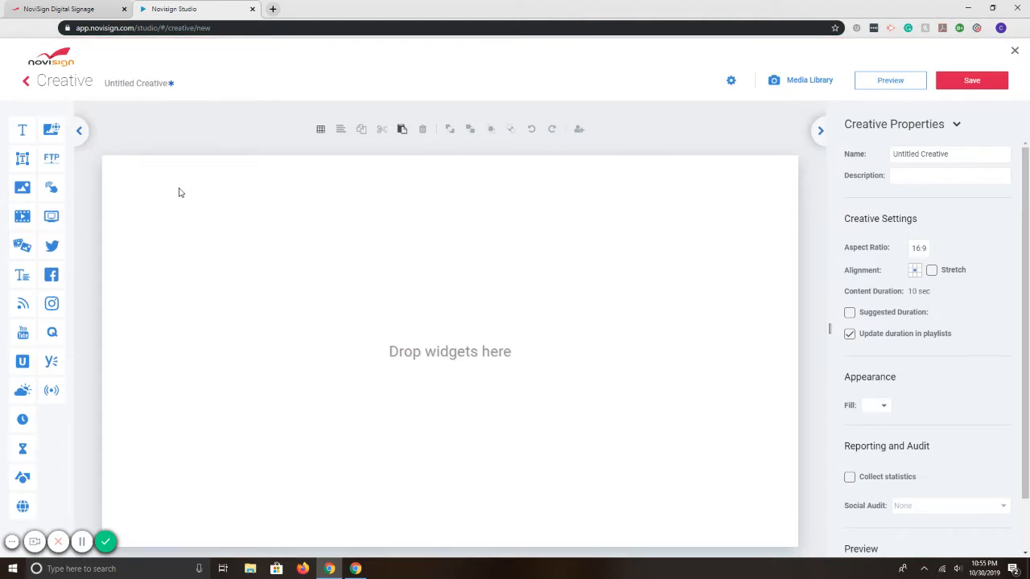
left_click(320, 130)
left_click(324, 152)
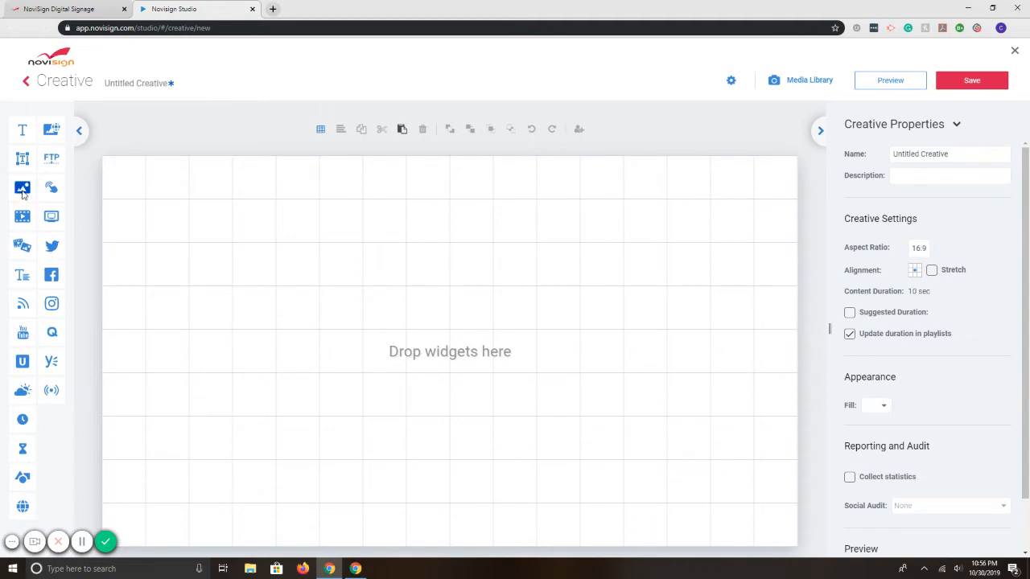
Place an image widget near the canvas's upper-left corner and fill it with CNN.png from the library.
left_click_drag(22, 191, 220, 225)
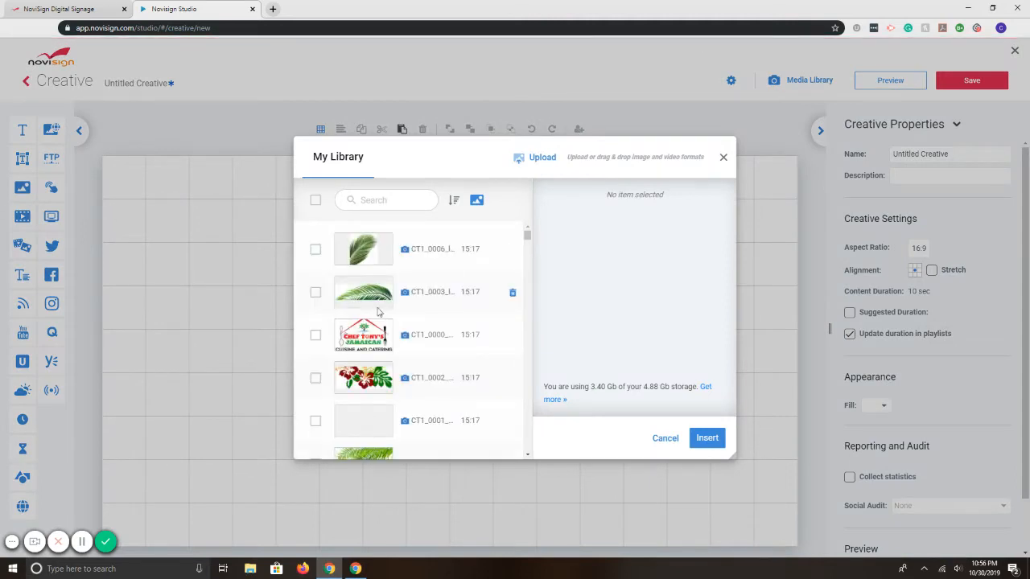
scroll(362, 376, "down", 2)
scroll(363, 376, "up", 6)
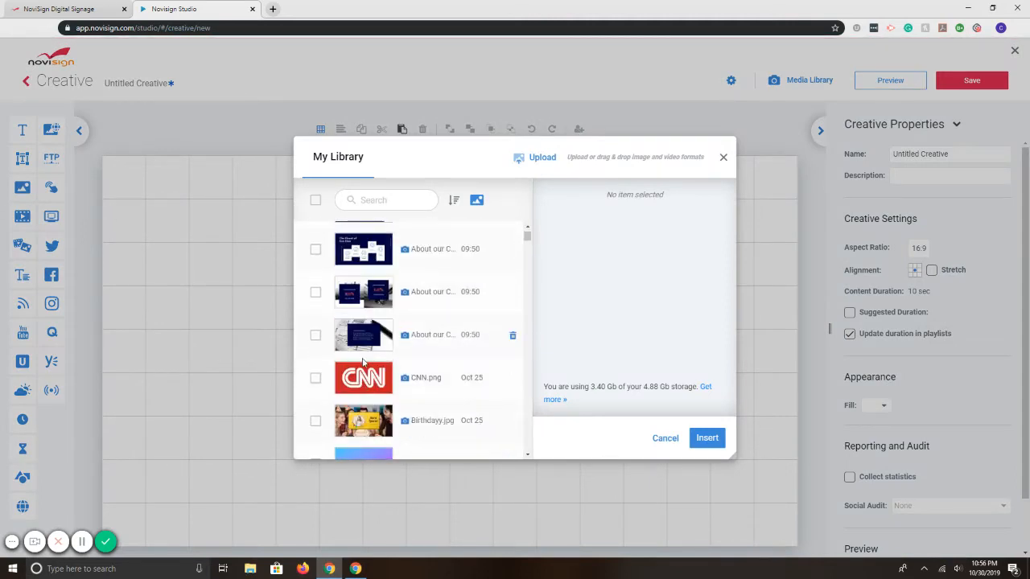
left_click(362, 375)
left_click(708, 437)
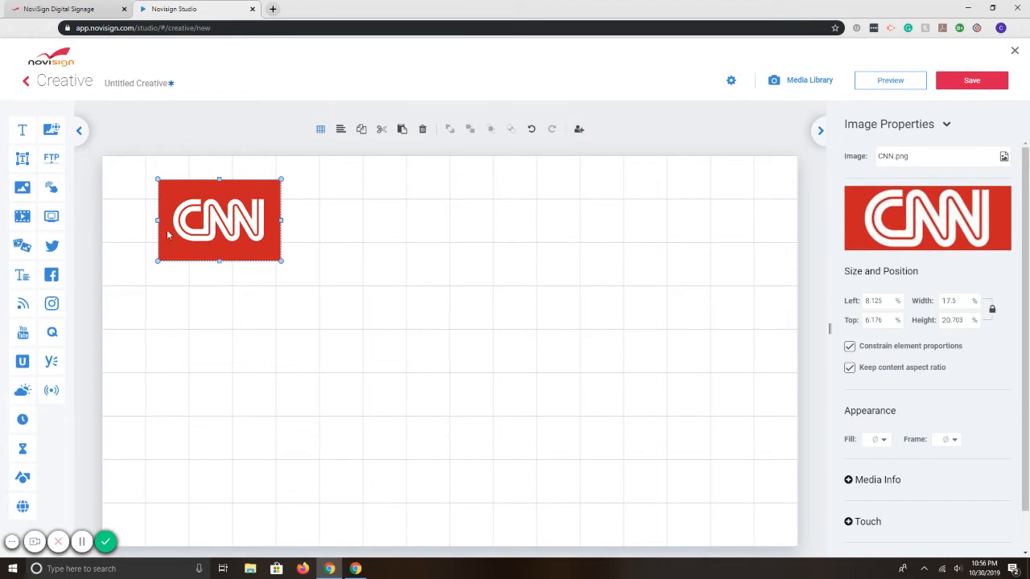
left_click(22, 189)
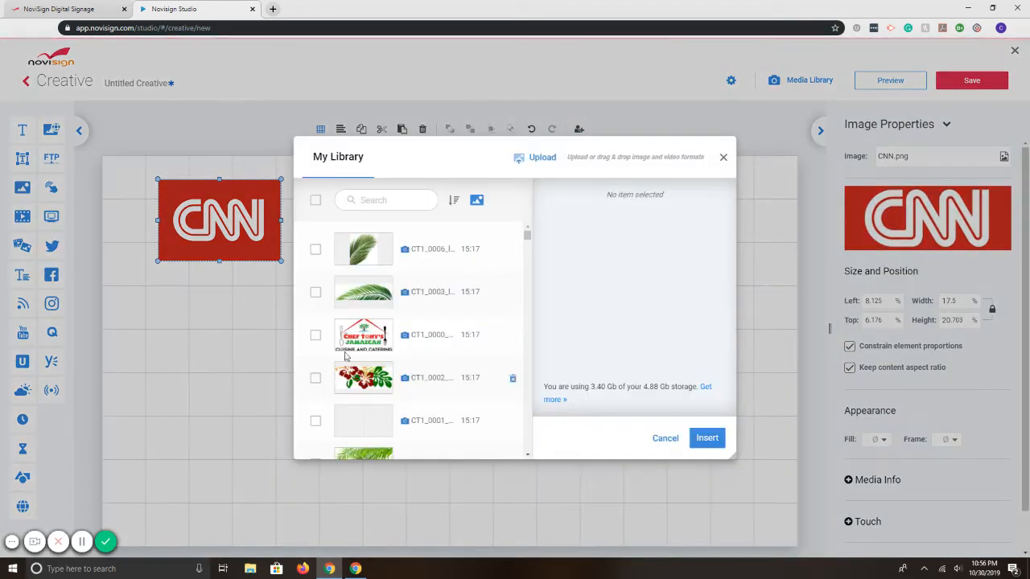
scroll(351, 348, "down", 2)
scroll(352, 348, "up", 3)
left_click(362, 346)
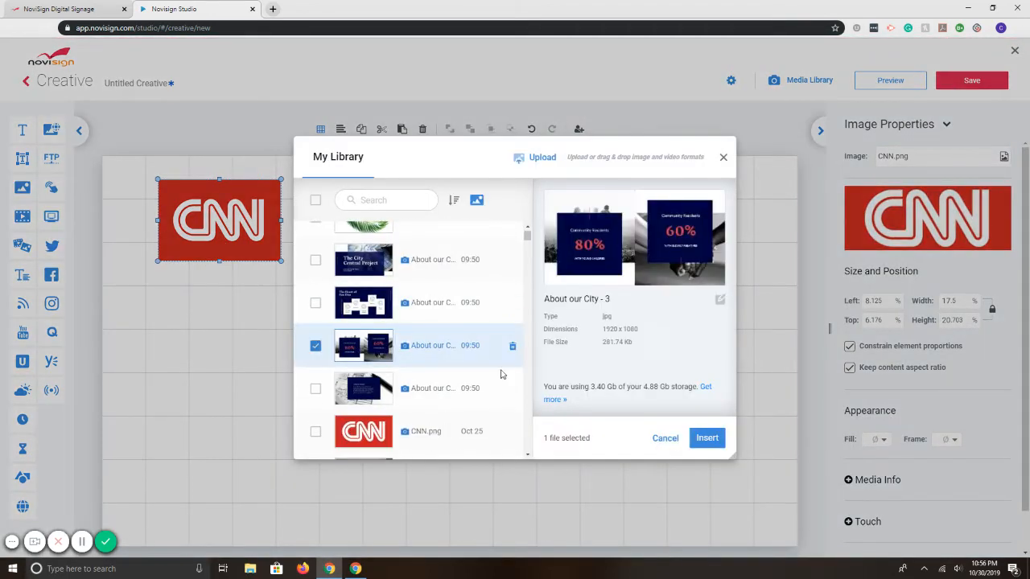
left_click(707, 437)
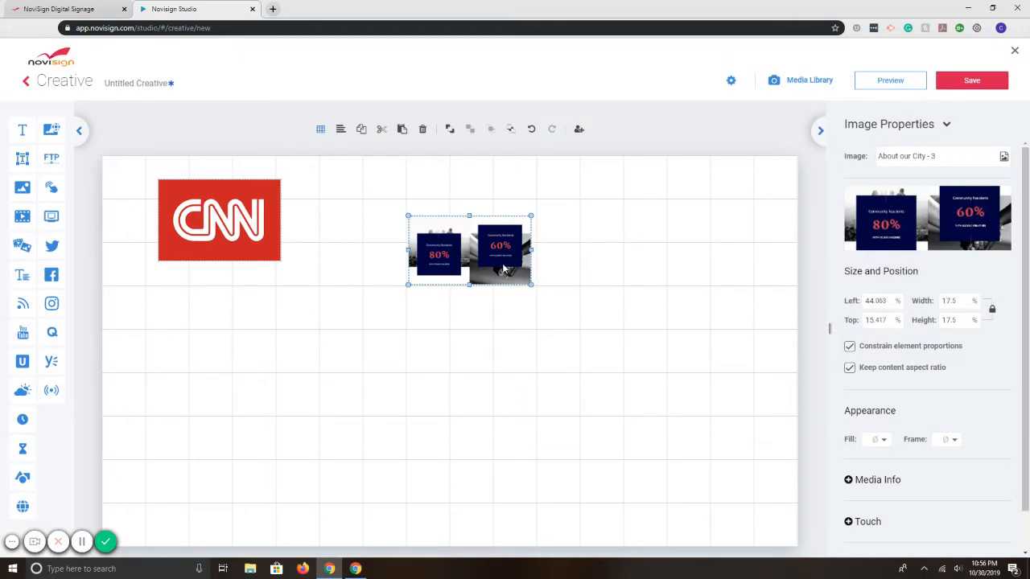
key("Delete")
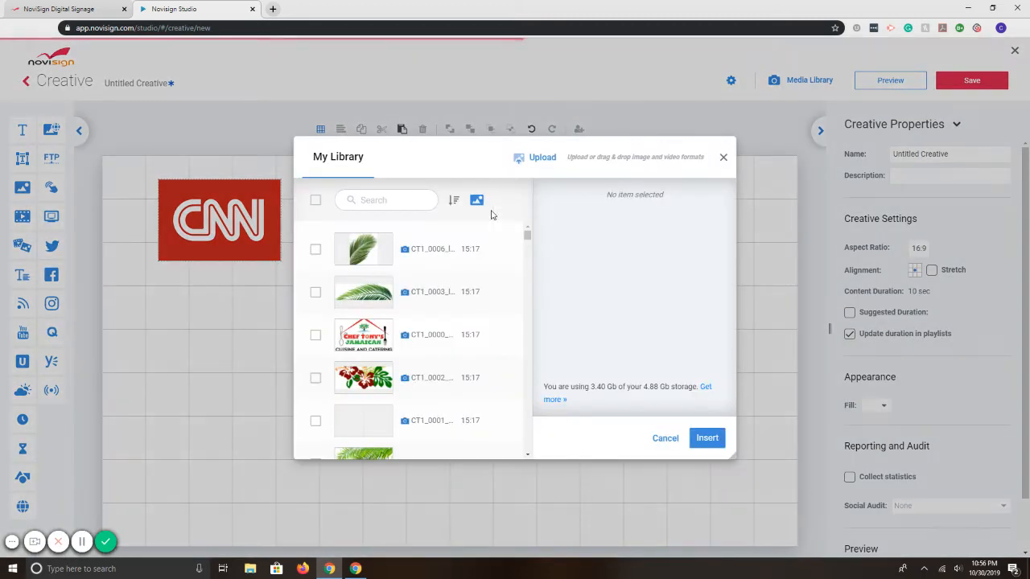
Add Birthdayy.jpg from the library to the canvas's upper-right area and enlarge it to about 43.7% width and height.
left_click(22, 188)
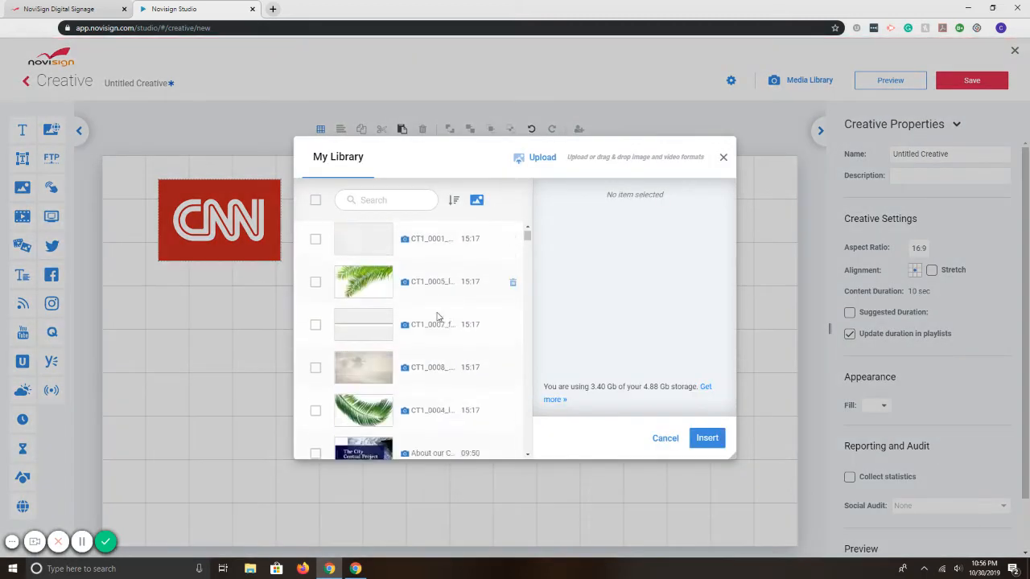
scroll(438, 317, "down", 5)
scroll(436, 322, "up", 2)
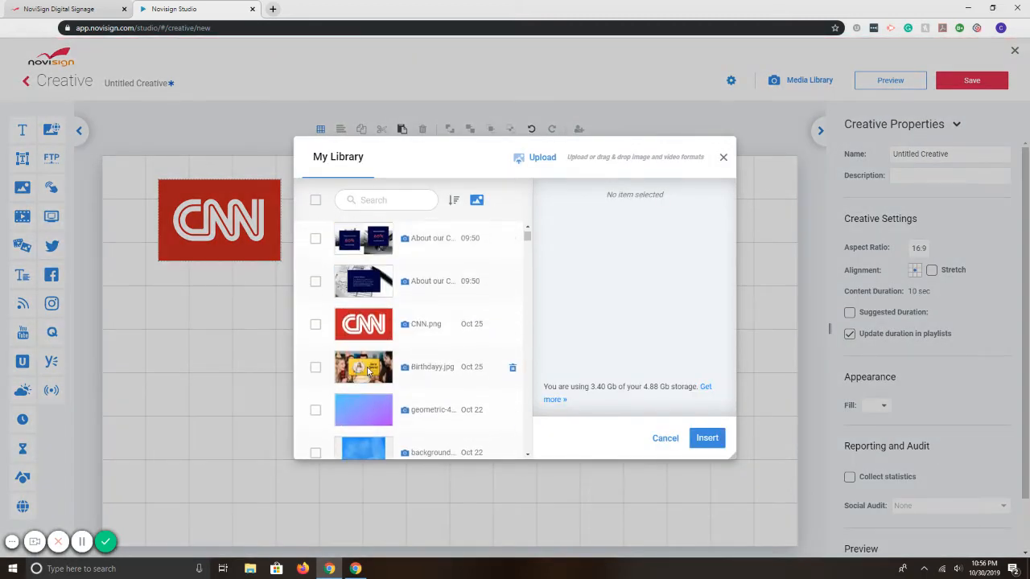
left_click(369, 370)
left_click(708, 437)
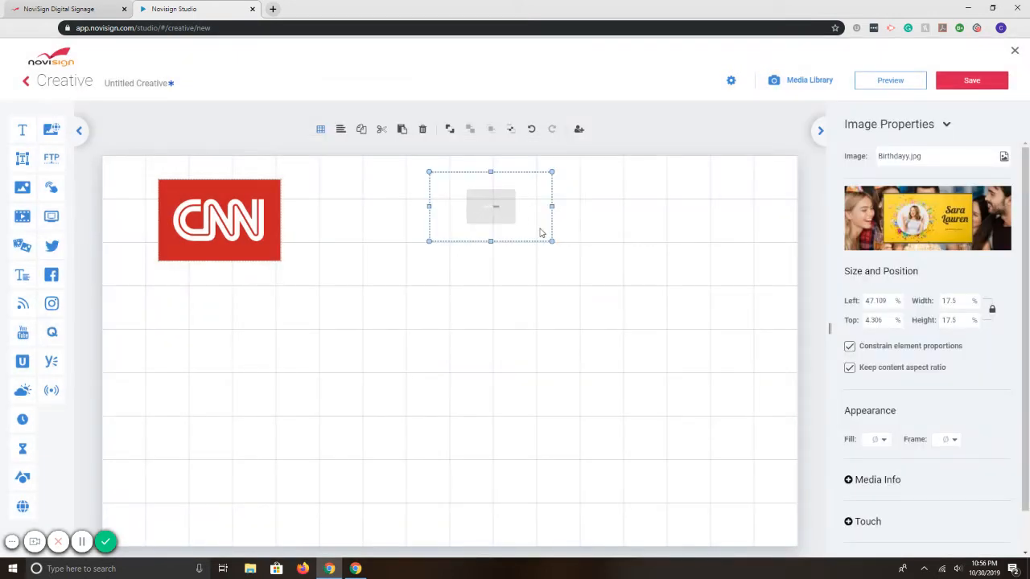
left_click_drag(552, 240, 732, 342)
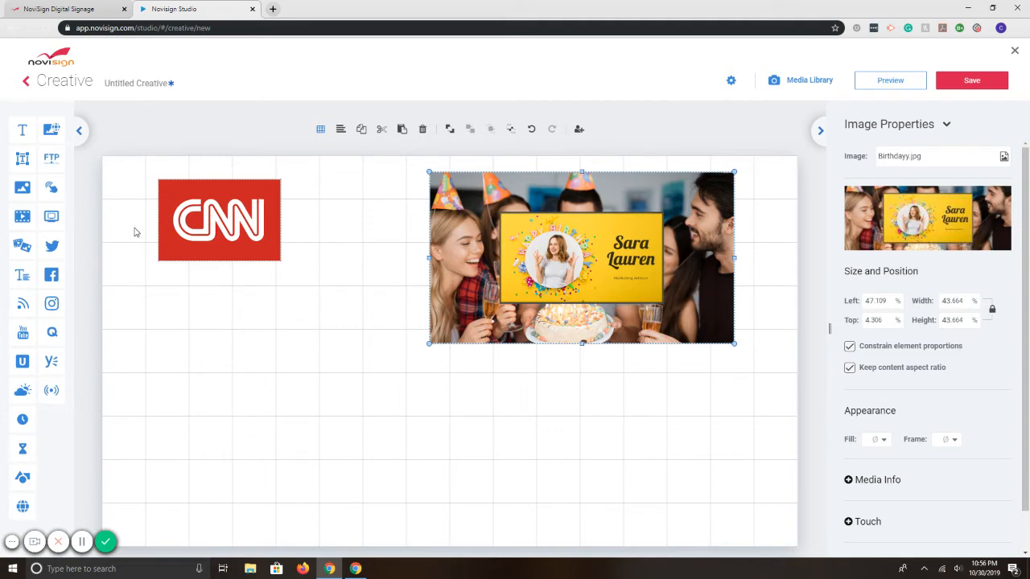
Move the CNN and birthday images so their top edges sit on the first horizontal grid line, about 11% from the top.
left_click_drag(200, 223, 189, 252)
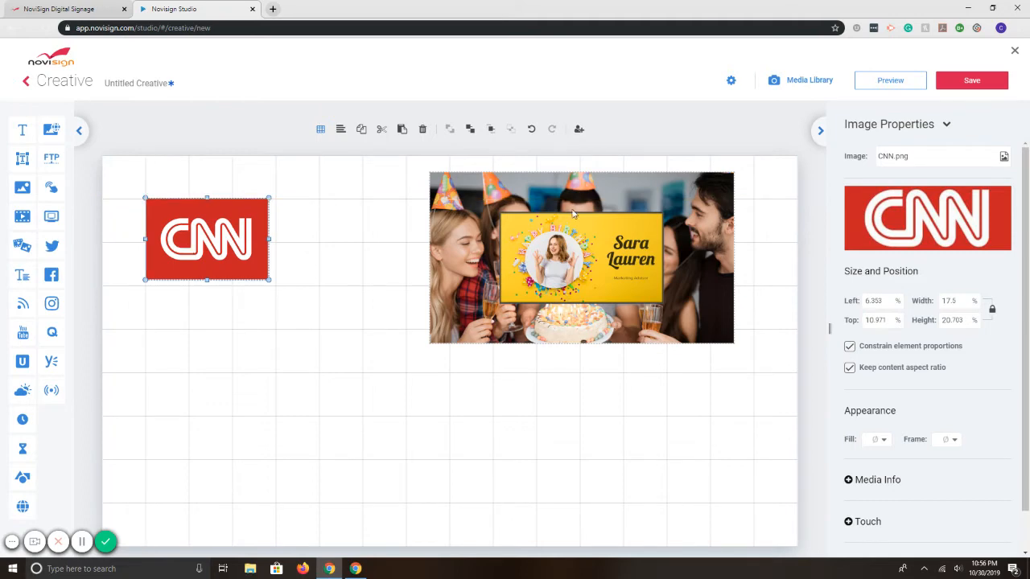
left_click_drag(573, 213, 566, 238)
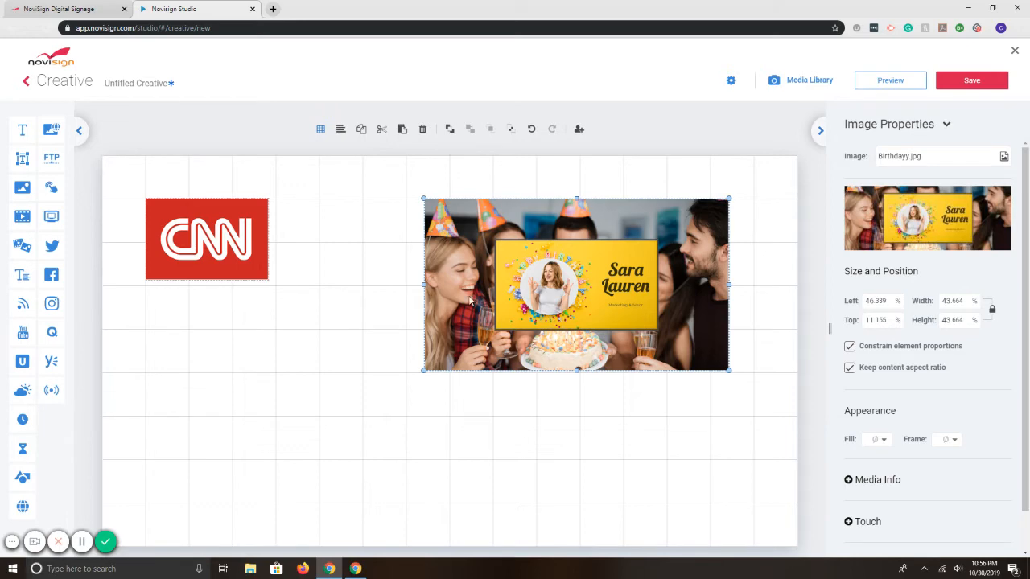
Hide the 9 X 16 grid on the canvas.
left_click(320, 130)
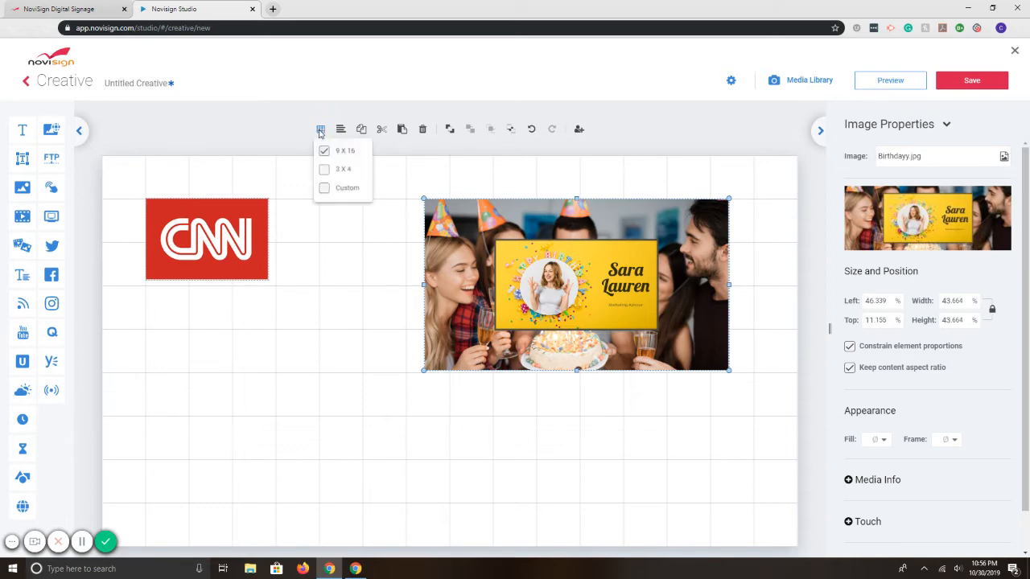
left_click(324, 153)
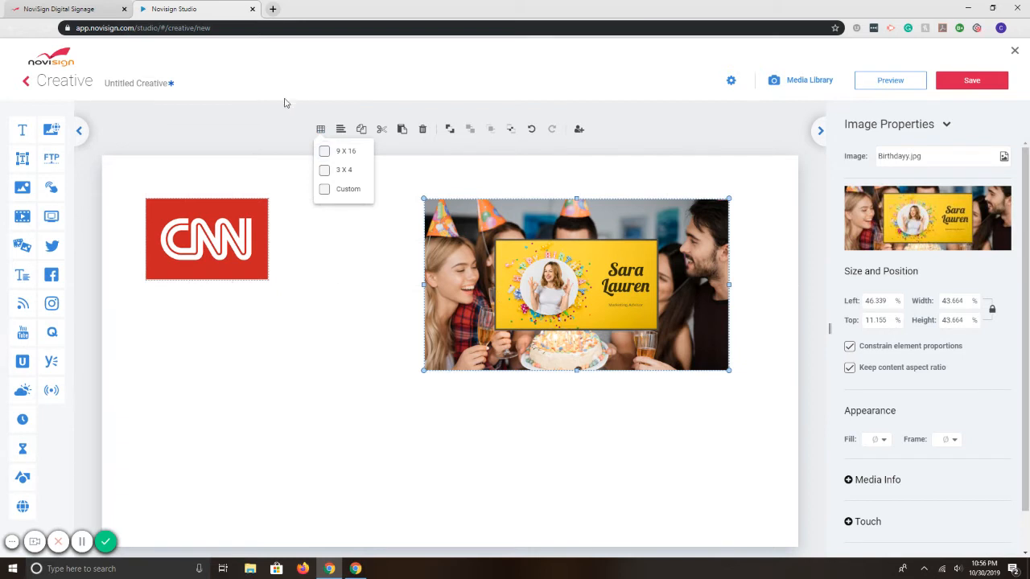
left_click(282, 129)
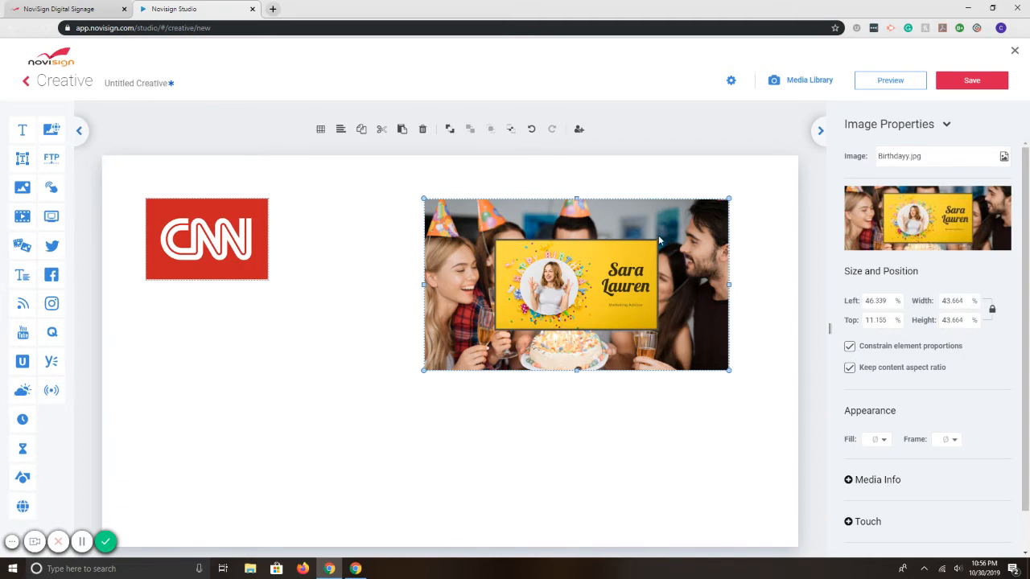
Try the birthday image's bottom, middle, top, left, center and right alignments on the canvas, ending with top and right.
left_click(341, 130)
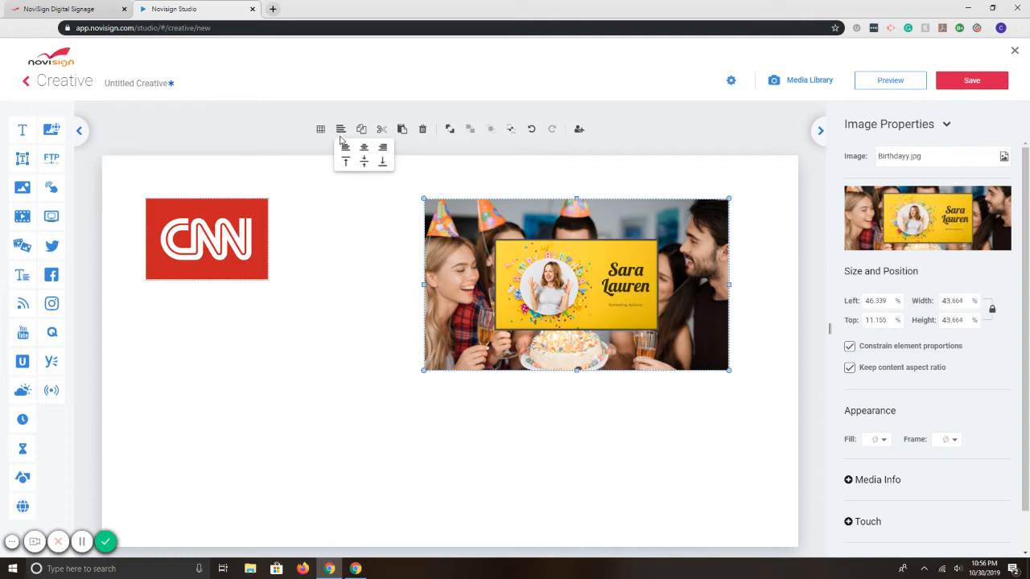
left_click(383, 164)
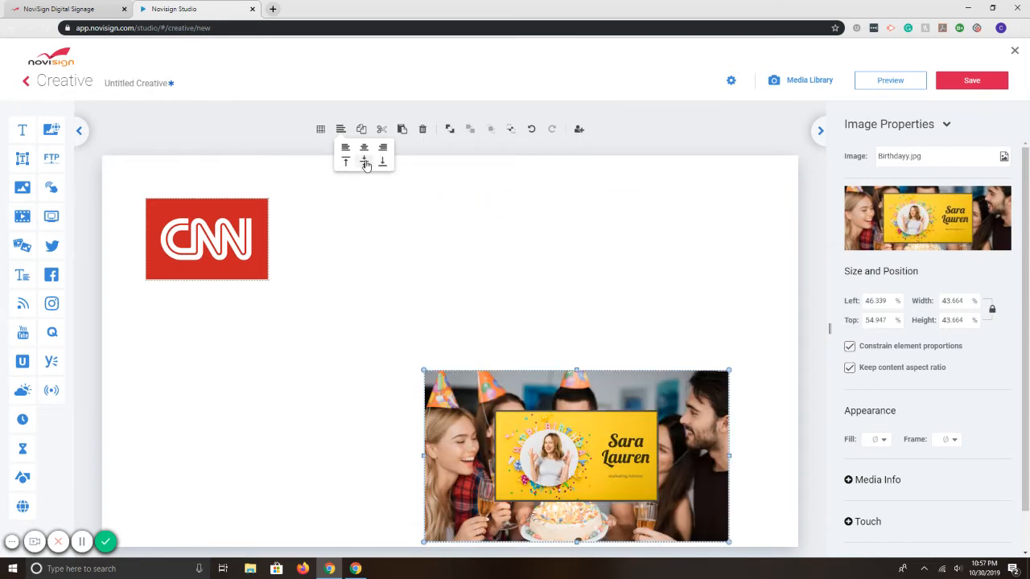
left_click(363, 163)
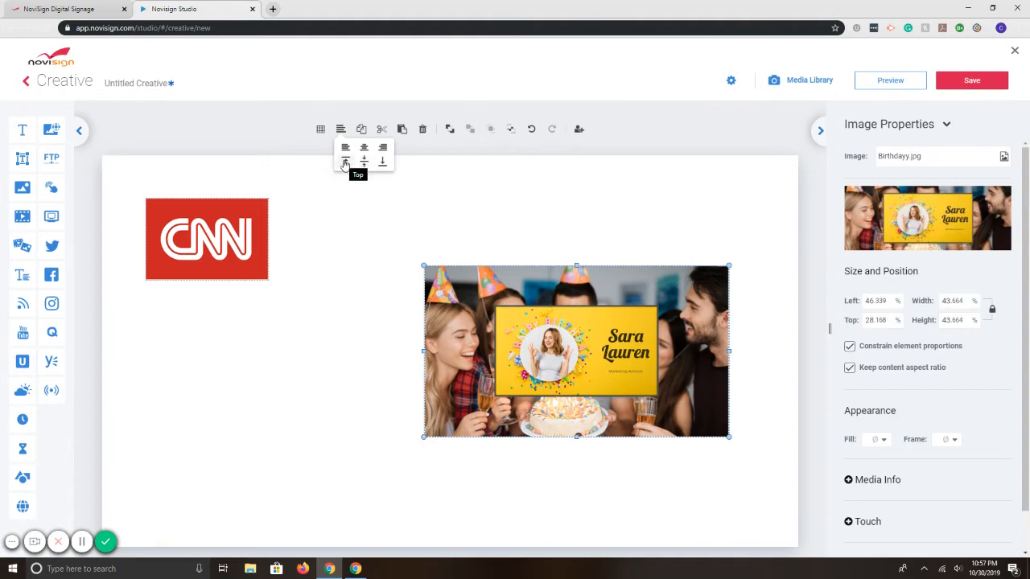
left_click(345, 163)
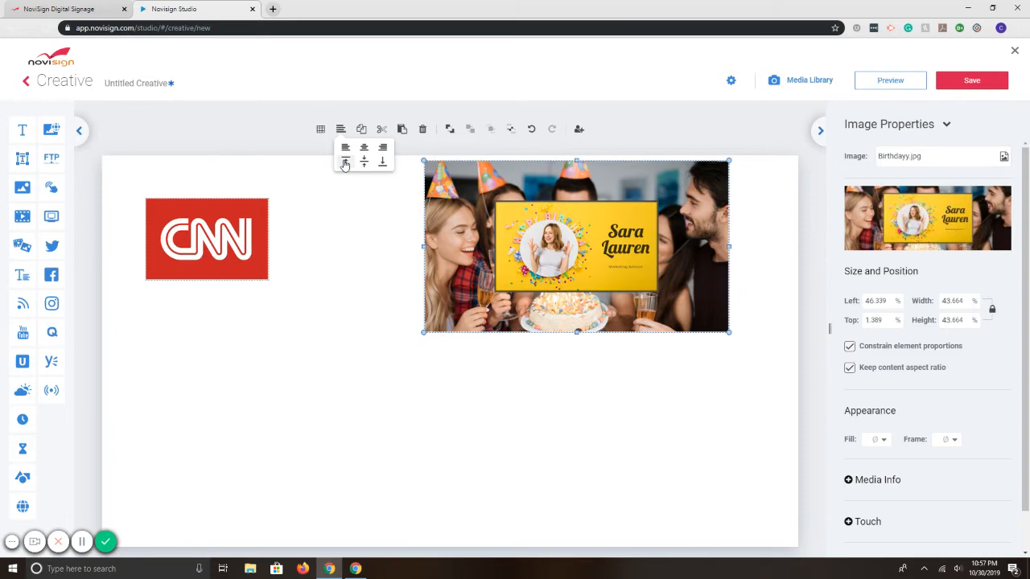
left_click(345, 147)
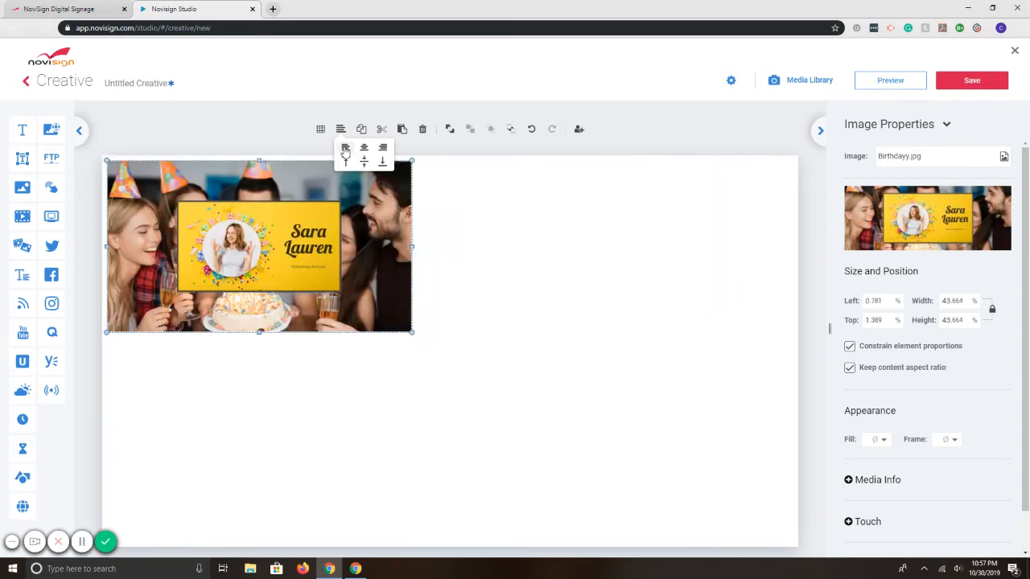
left_click(364, 148)
left_click(384, 149)
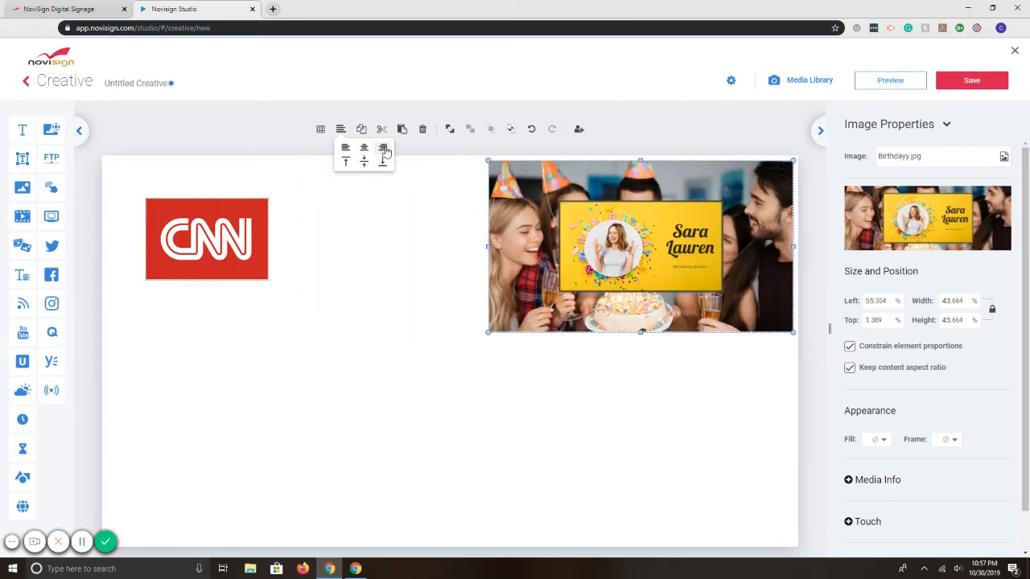
left_click(383, 162)
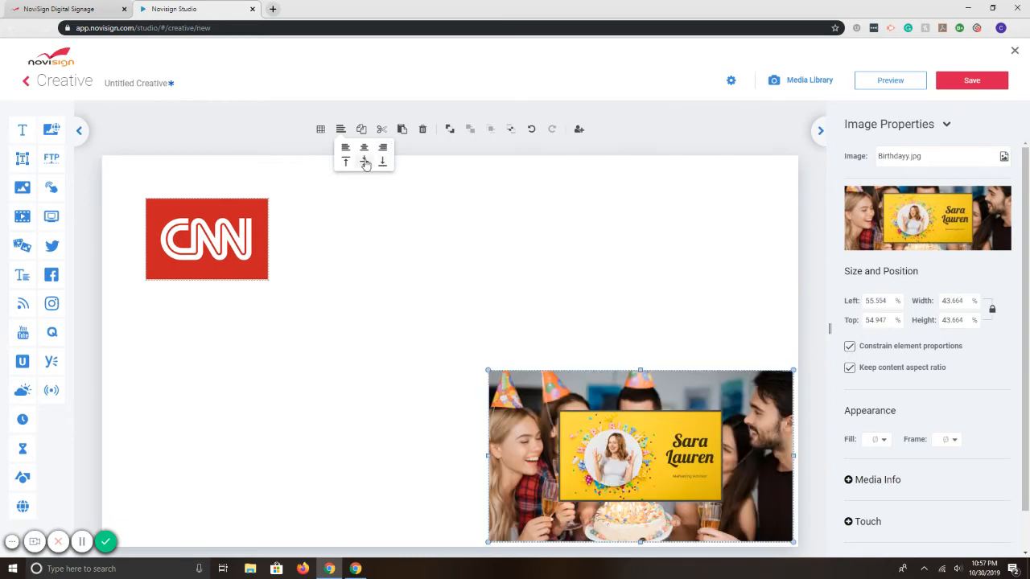
left_click(364, 162)
left_click(345, 163)
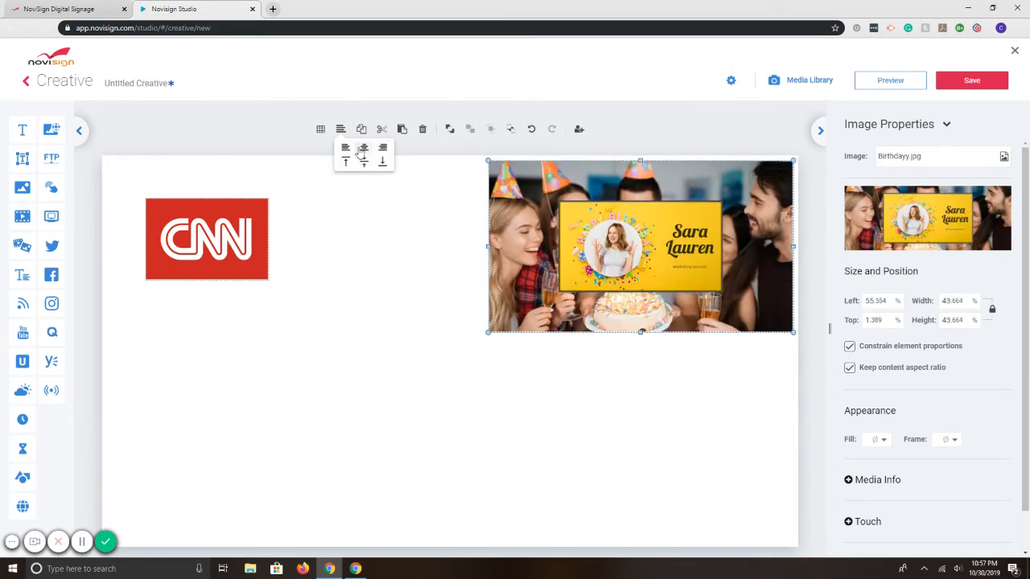
left_click(364, 148)
left_click(383, 148)
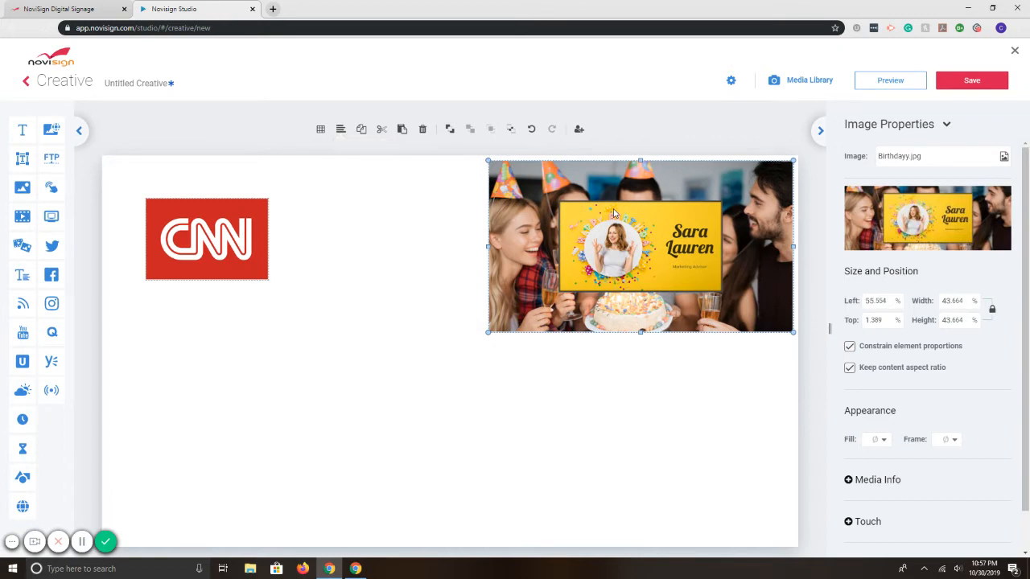
Move the birthday image beside the CNN logo with their top edges lined up, about 27.6% from the left and 10.8% from the top.
left_click_drag(613, 207, 415, 240)
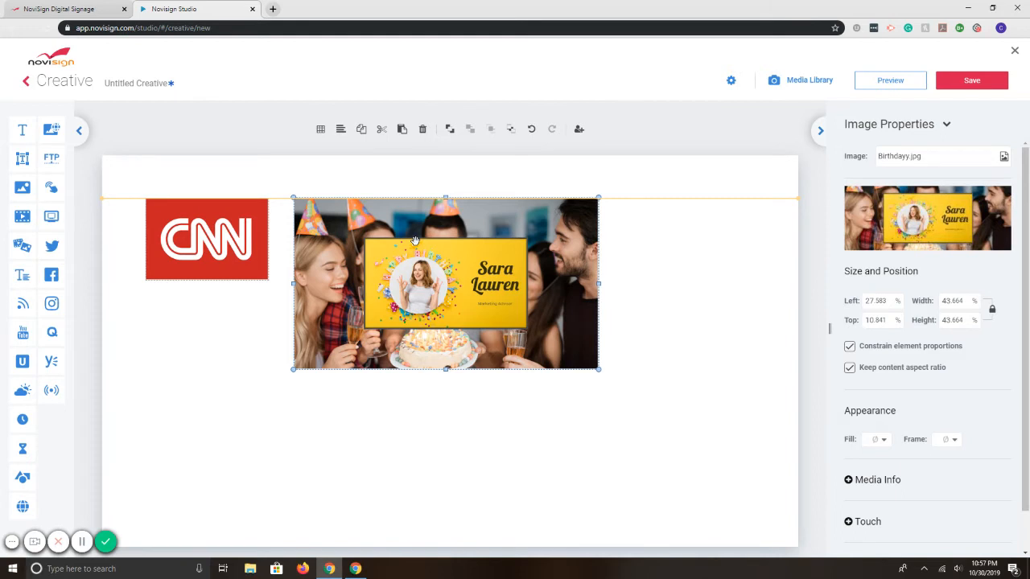
Move the CNN image below the birthday image, to about 71.2% from the left and 59.2% from the top.
left_click_drag(416, 239, 416, 239)
left_click_drag(217, 231, 245, 433)
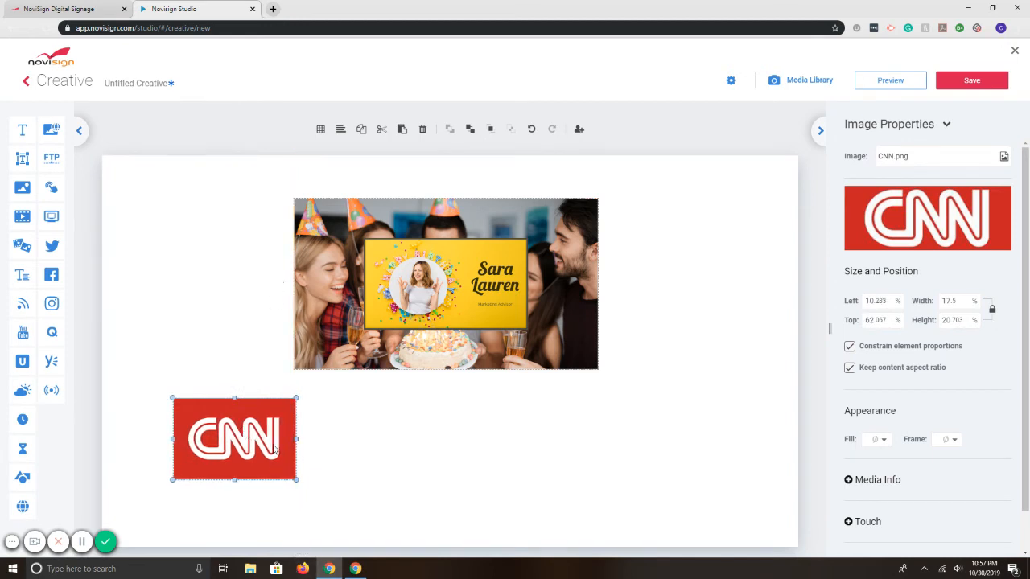
left_click_drag(278, 440, 701, 427)
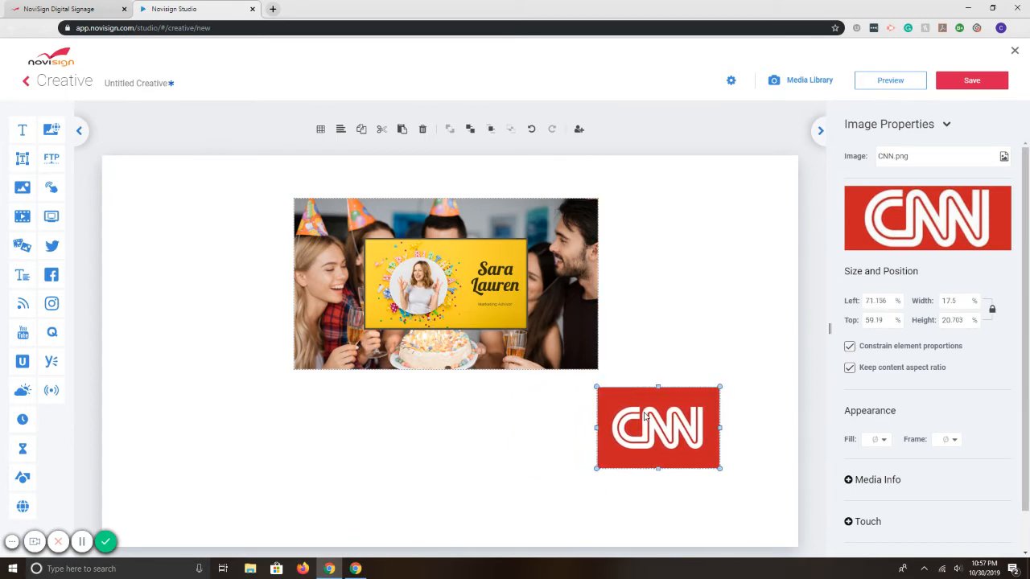
Delete the CNN and birthday images from the canvas.
key("Delete")
left_click(510, 287)
key("Delete")
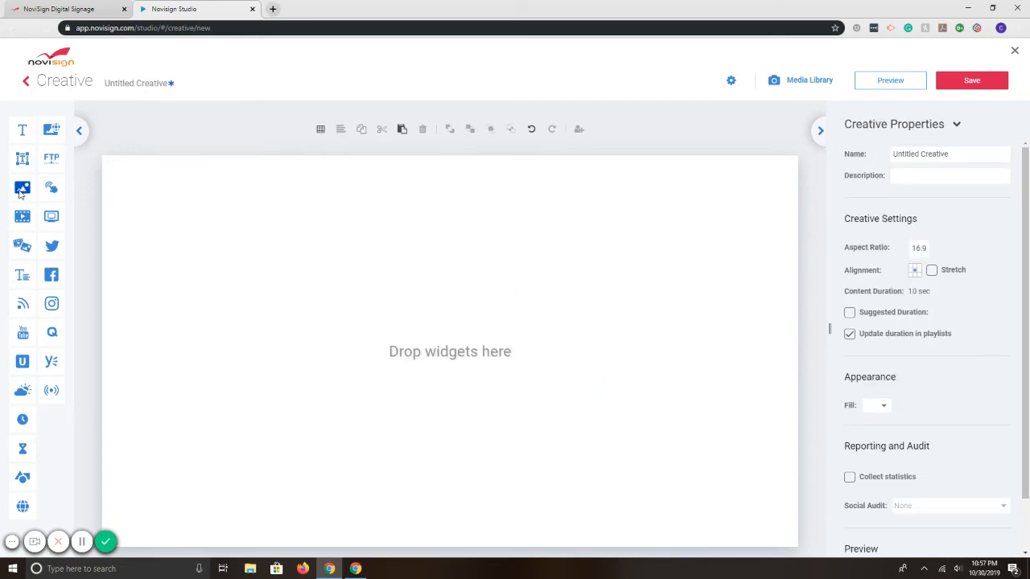
Insert CT1_0008_BG.png from the library and enlarge it to cover the whole canvas, about 104.6% wide and high.
left_click_drag(22, 187, 311, 256)
scroll(322, 354, "down", 5)
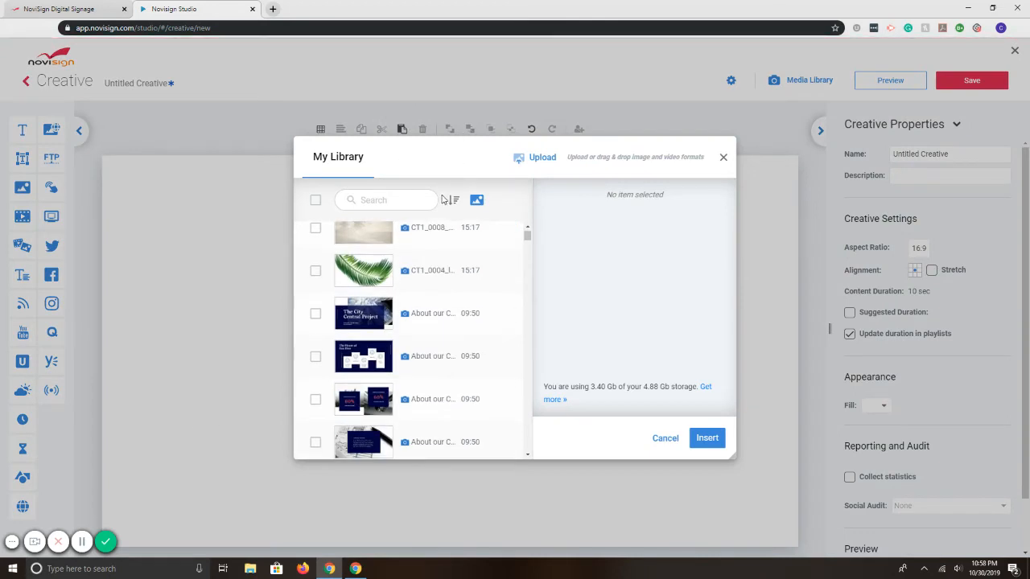
scroll(378, 231, "up", 1)
left_click(377, 282)
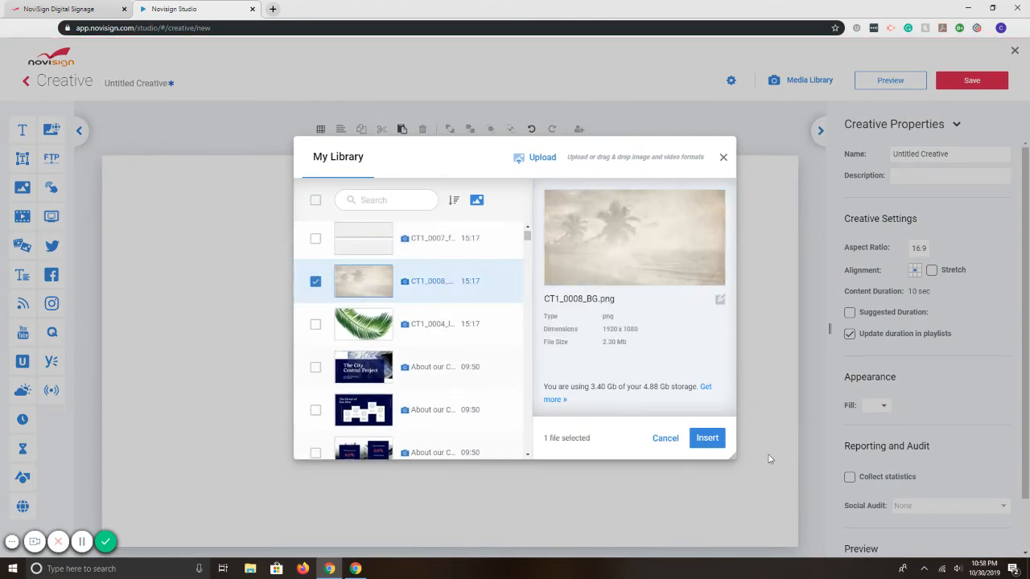
left_click(708, 437)
left_click_drag(317, 246, 149, 172)
left_click_drag(634, 476, 658, 531)
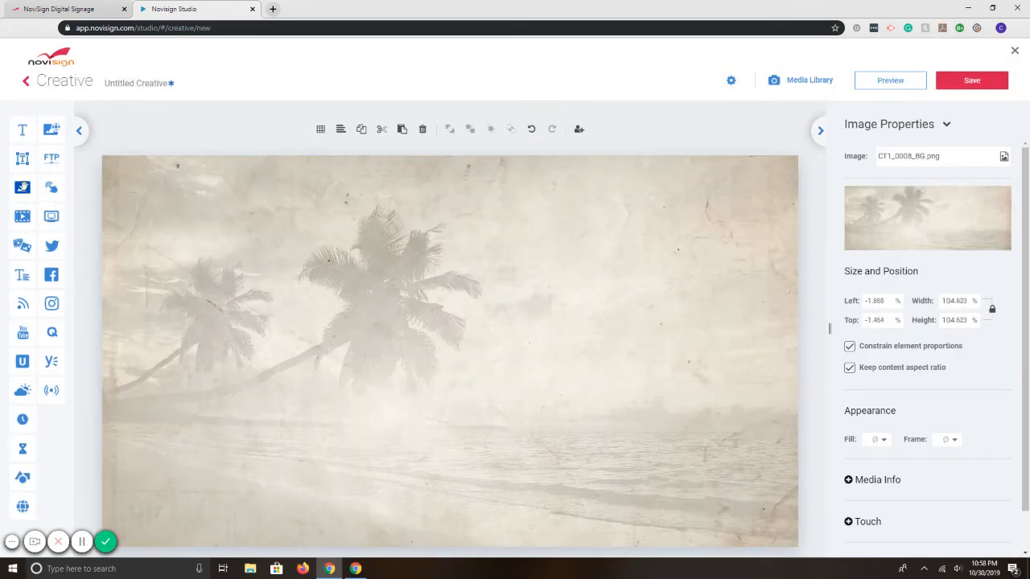
Search the library for "logo", insert NoviSign logo cropped.png and size it about 44.5% wide near the canvas's upper-left corner.
left_click_drag(22, 188, 265, 256)
scroll(337, 283, "down", 1)
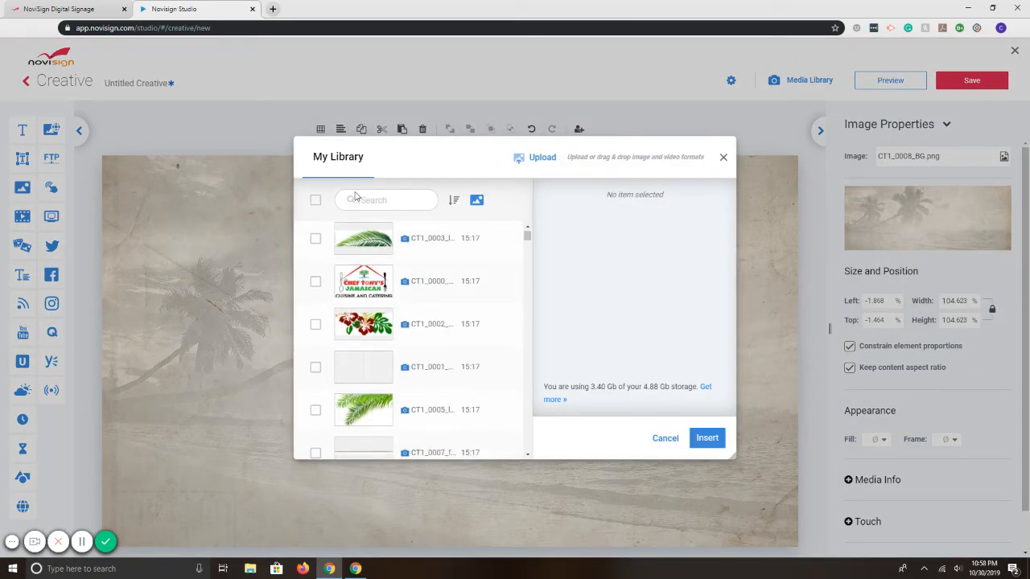
type("c")
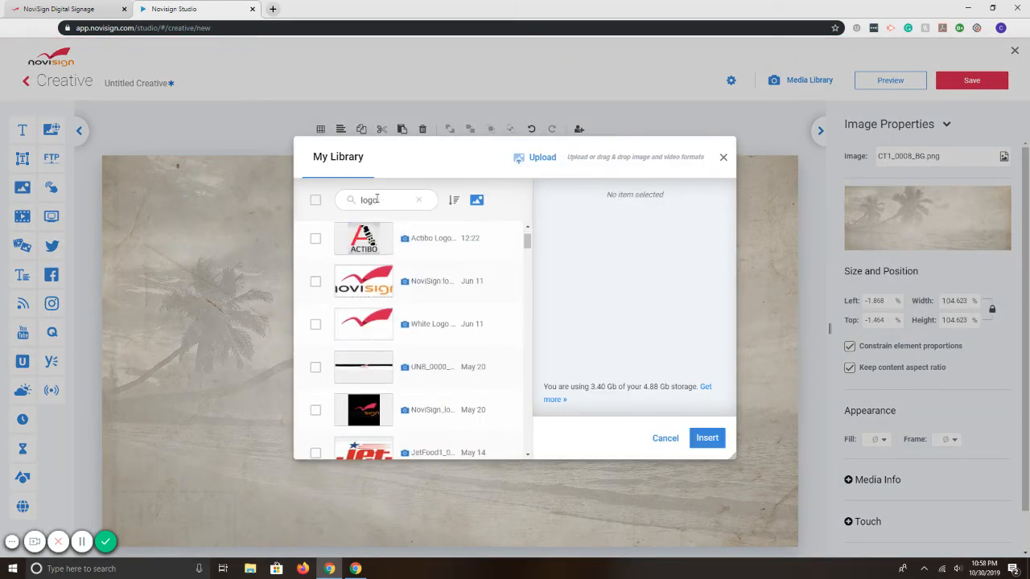
scroll(338, 313, "down", 3)
scroll(342, 314, "up", 1)
scroll(342, 314, "up", 5)
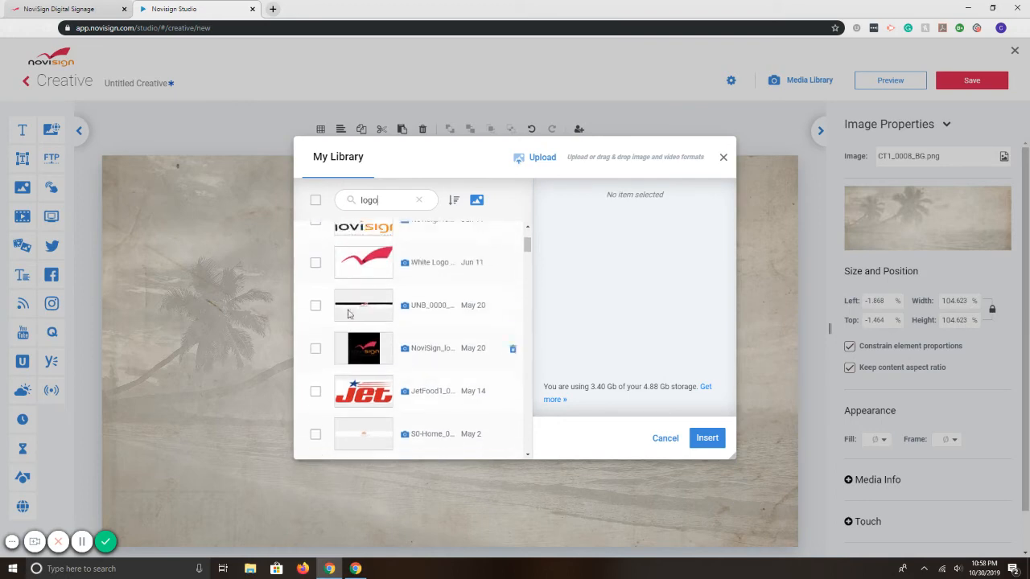
left_click(370, 335)
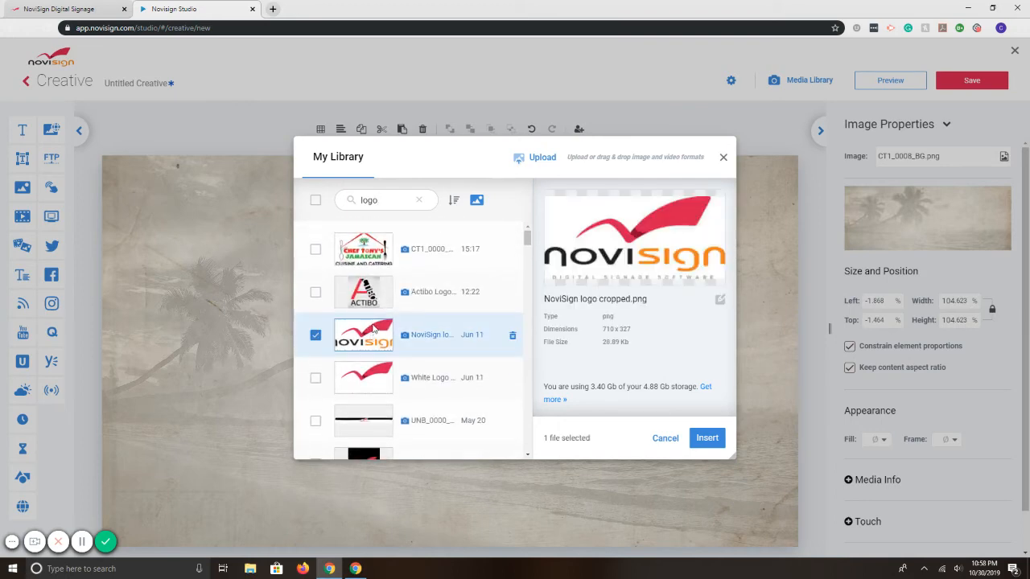
left_click(708, 439)
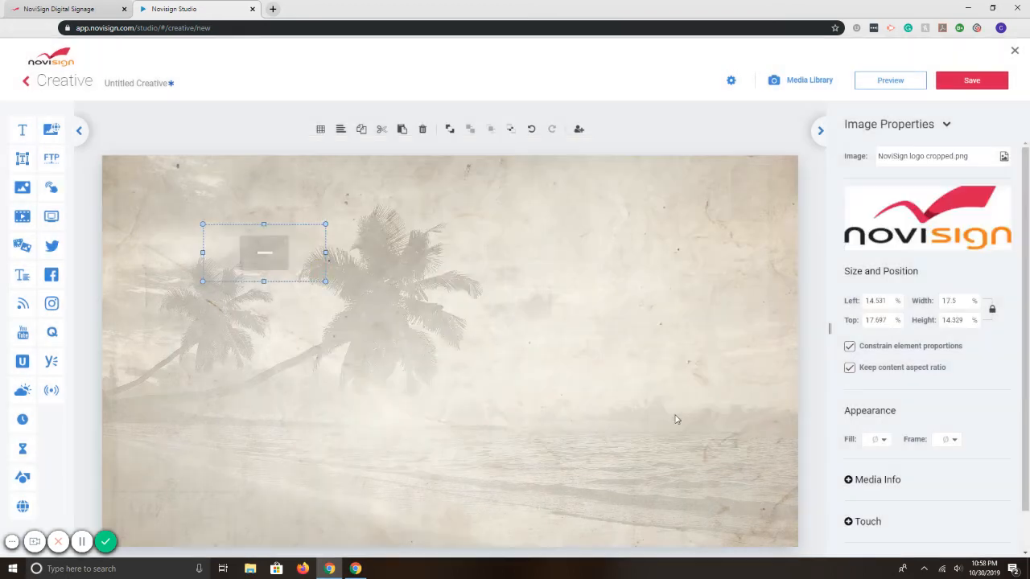
left_click_drag(385, 334, 306, 279)
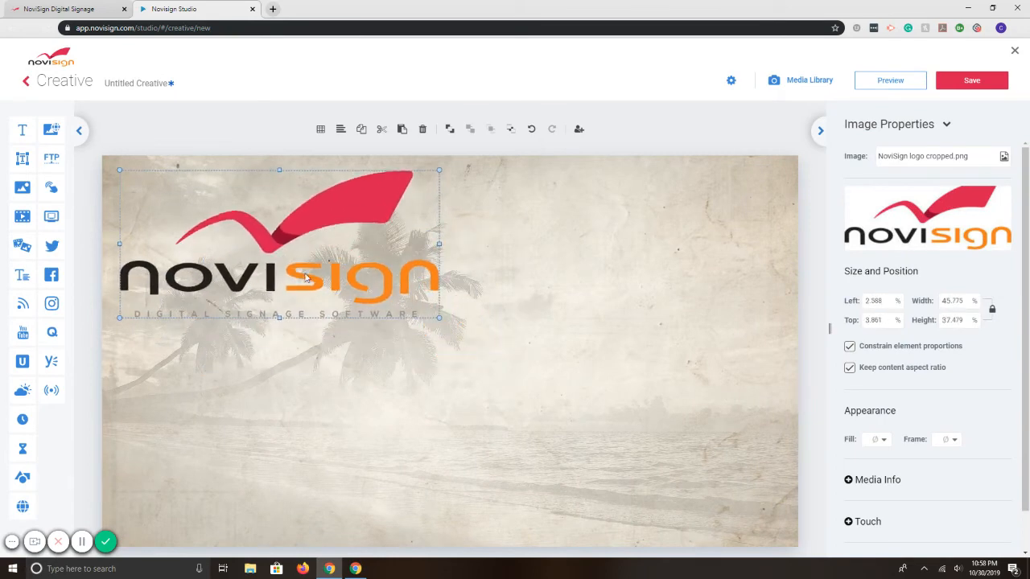
left_click_drag(441, 322, 432, 309)
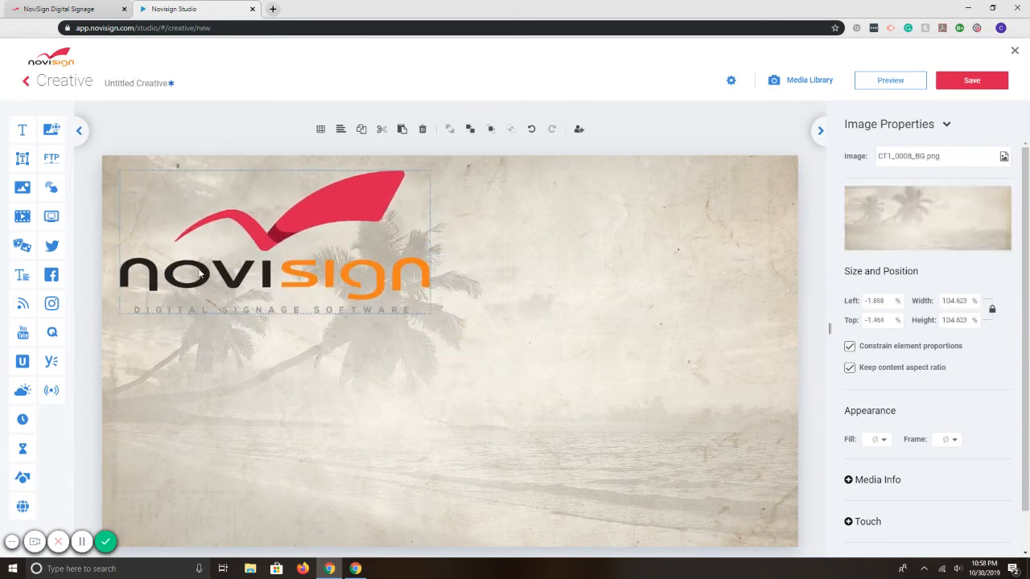
Insert the About our City - 1 image, enlarge it to about 44.1% and move it so it partly overlaps the NoviSign logo.
left_click_drag(22, 190, 554, 331)
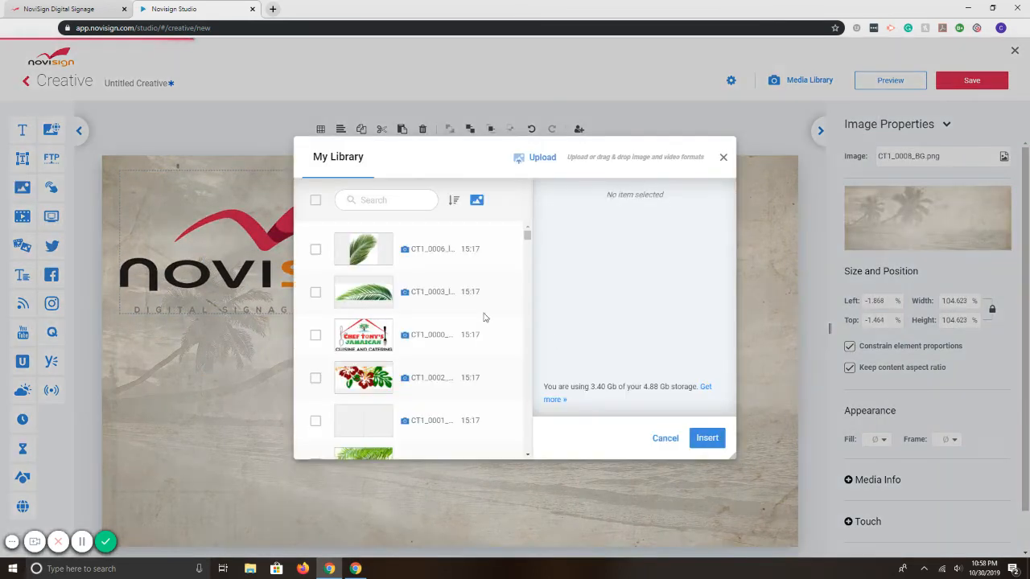
scroll(414, 299, "down", 3)
scroll(366, 342, "down", 1)
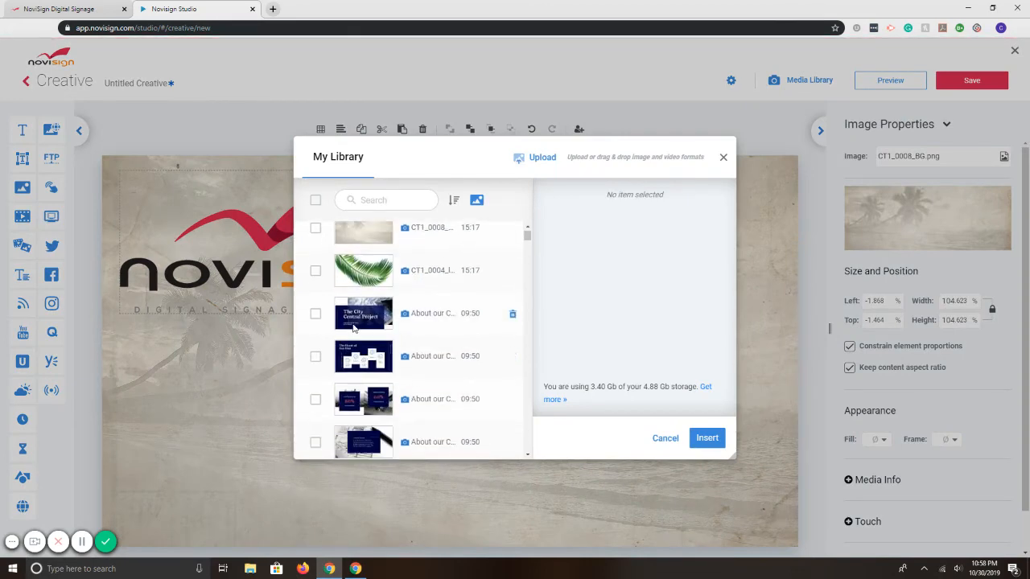
left_click(366, 315)
left_click(708, 439)
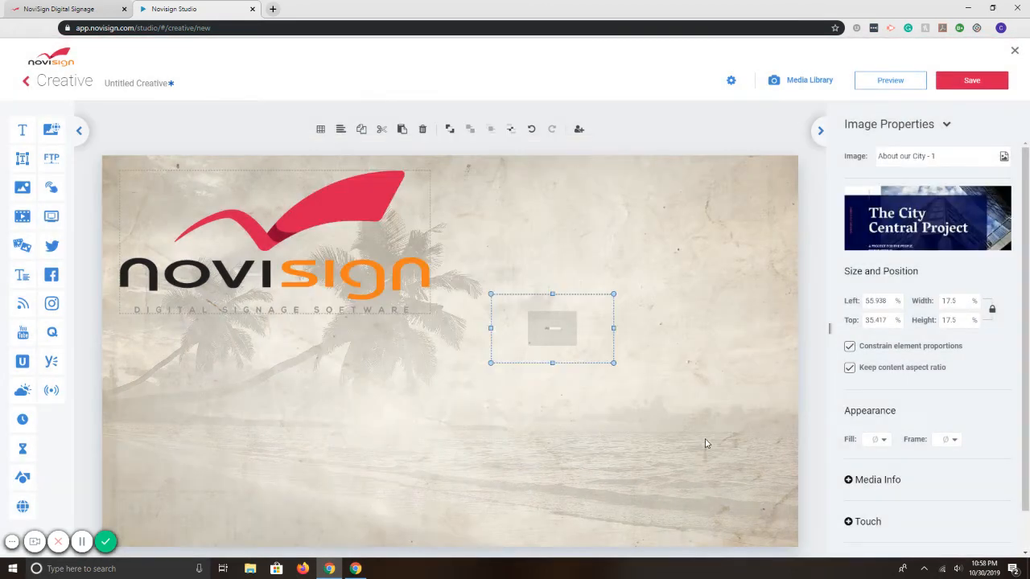
left_click_drag(617, 362, 732, 468)
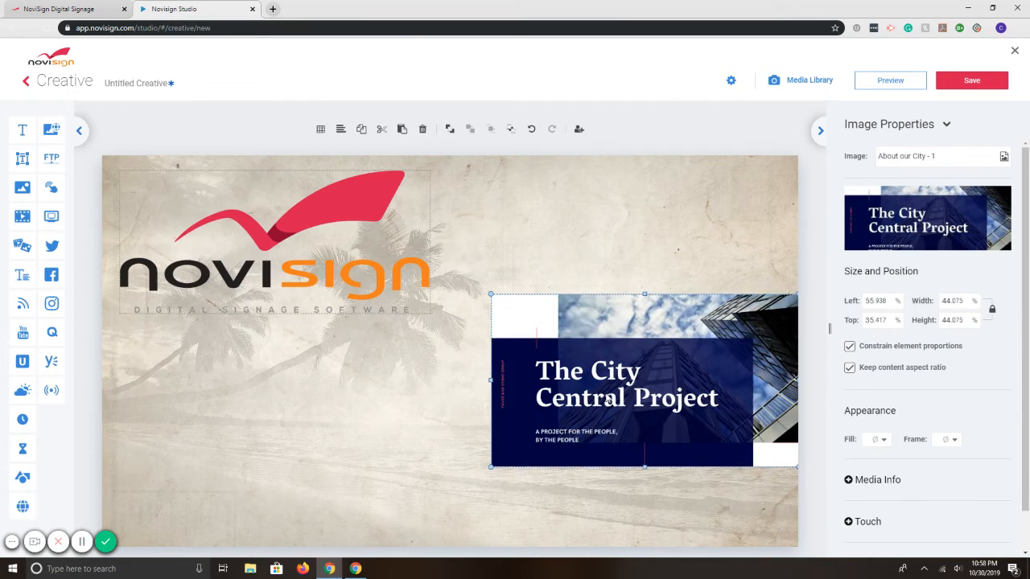
left_click_drag(607, 394, 477, 327)
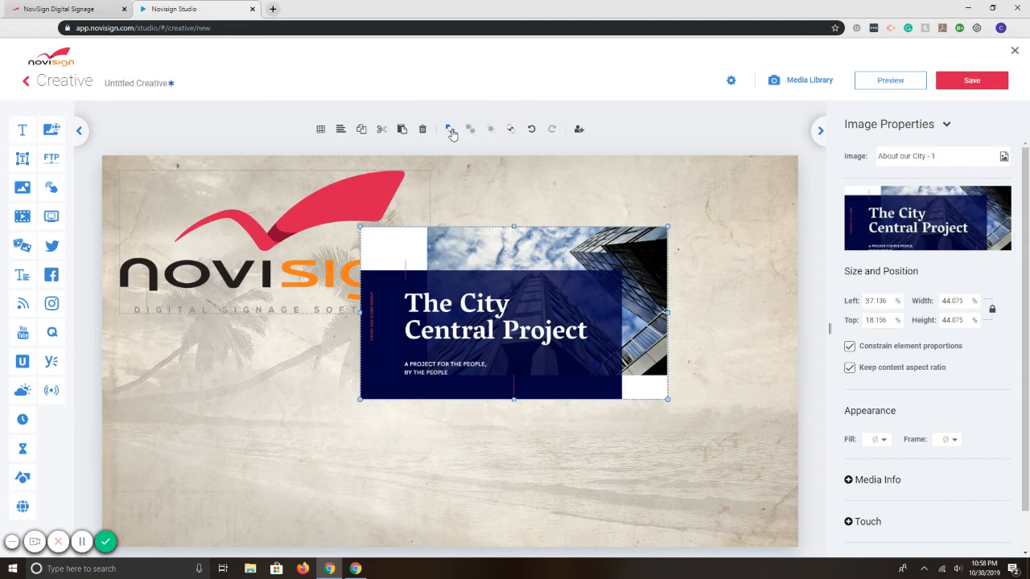
Try sending the city image to the back, forward, to the front and backward relative to the logo, and delete the image.
left_click(450, 130)
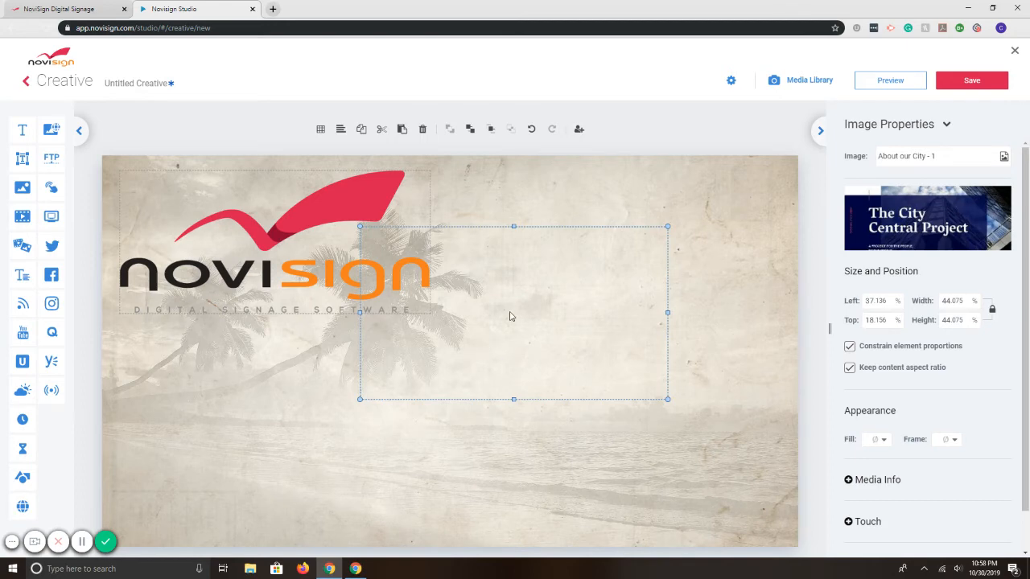
left_click(492, 131)
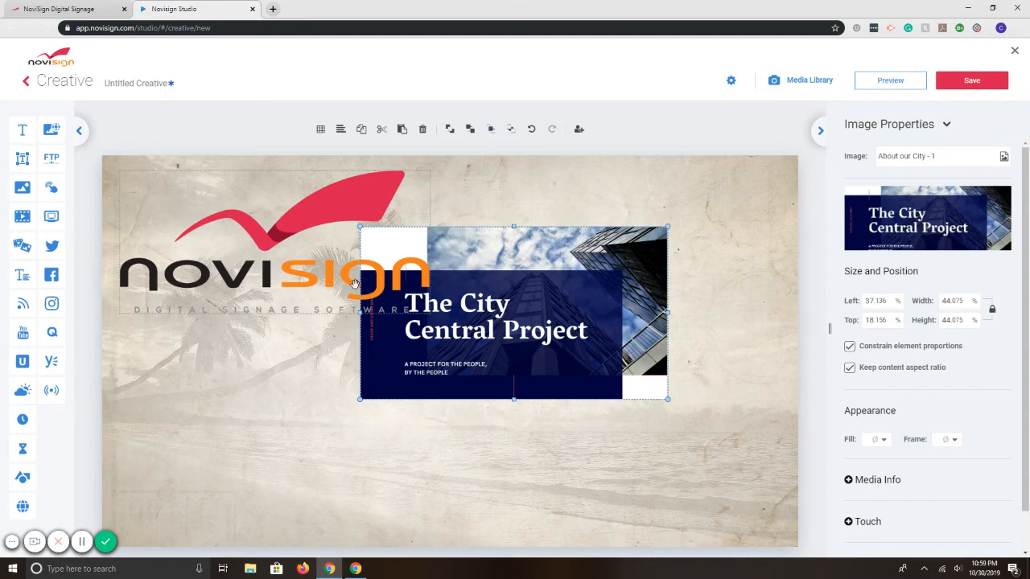
left_click(492, 131)
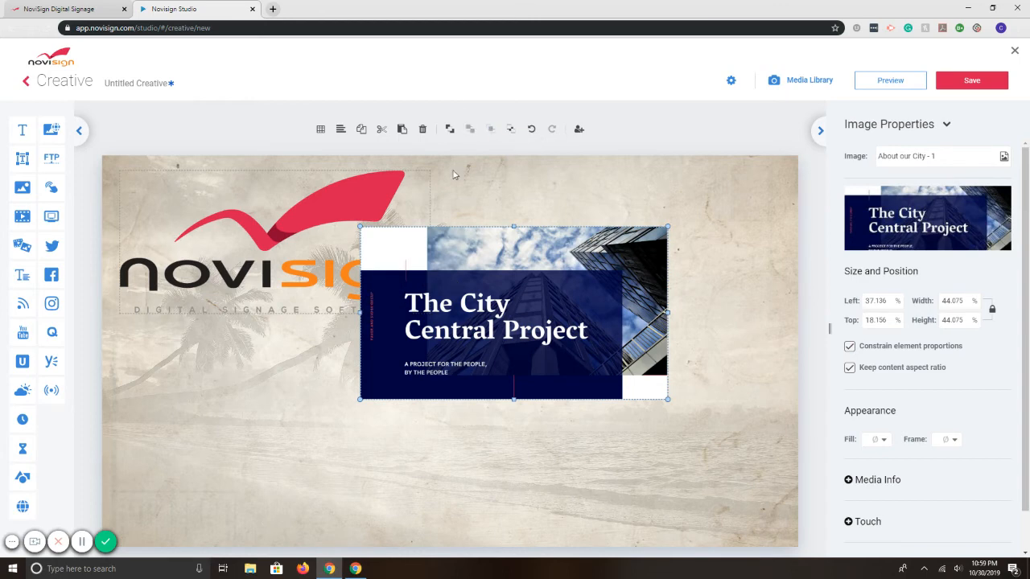
left_click(450, 133)
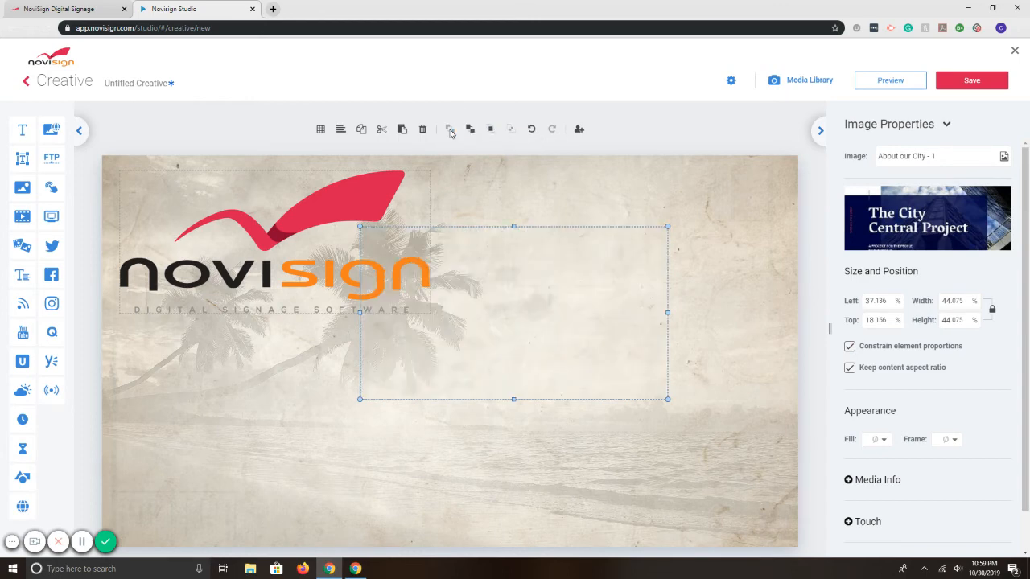
left_click(470, 131)
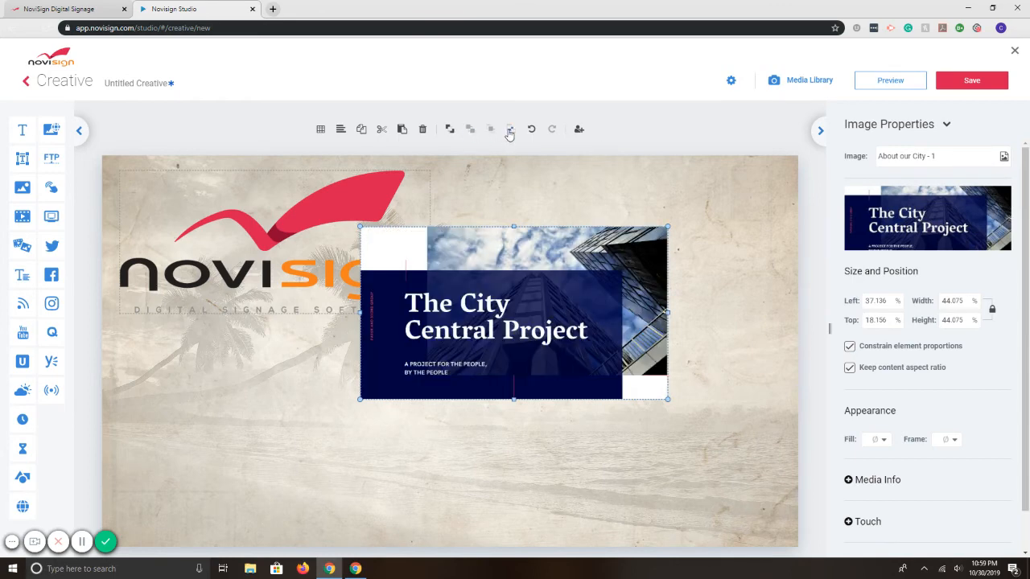
left_click(508, 131)
left_click(490, 131)
key("Delete")
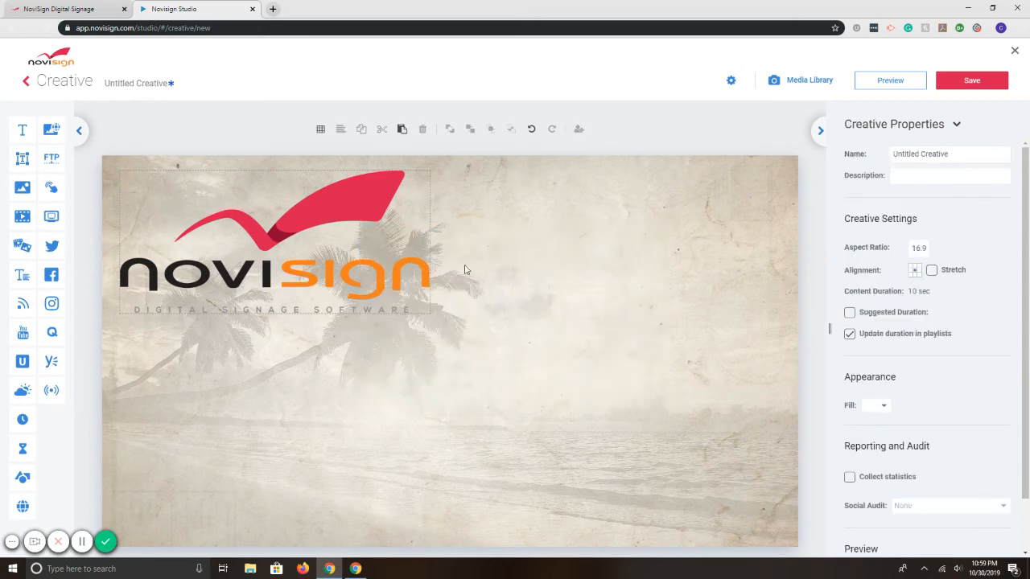
Copy and paste the NoviSign logo, place the copy beside the original about 50.6% from the left, and delete the copy.
left_click(274, 259)
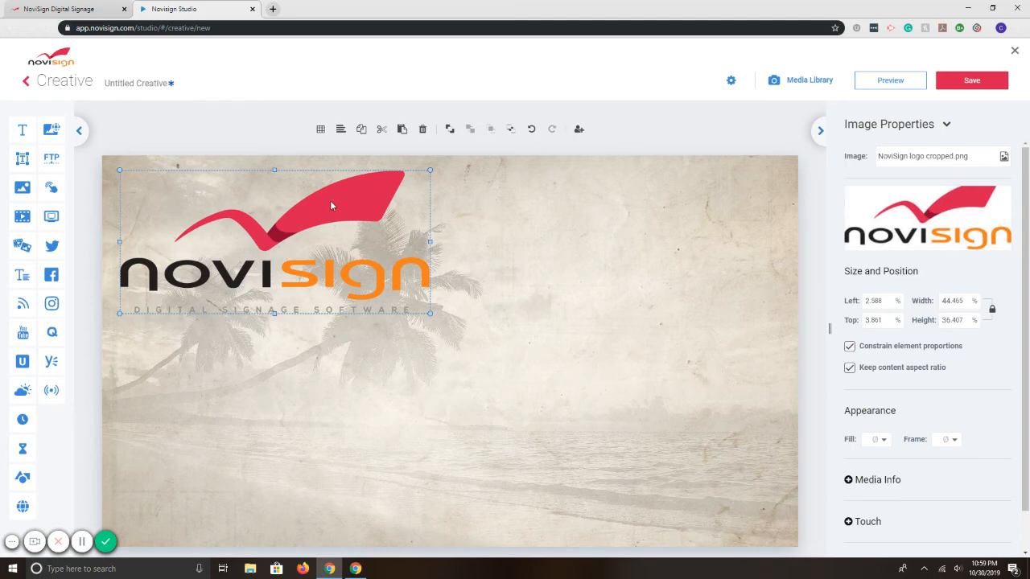
left_click(362, 133)
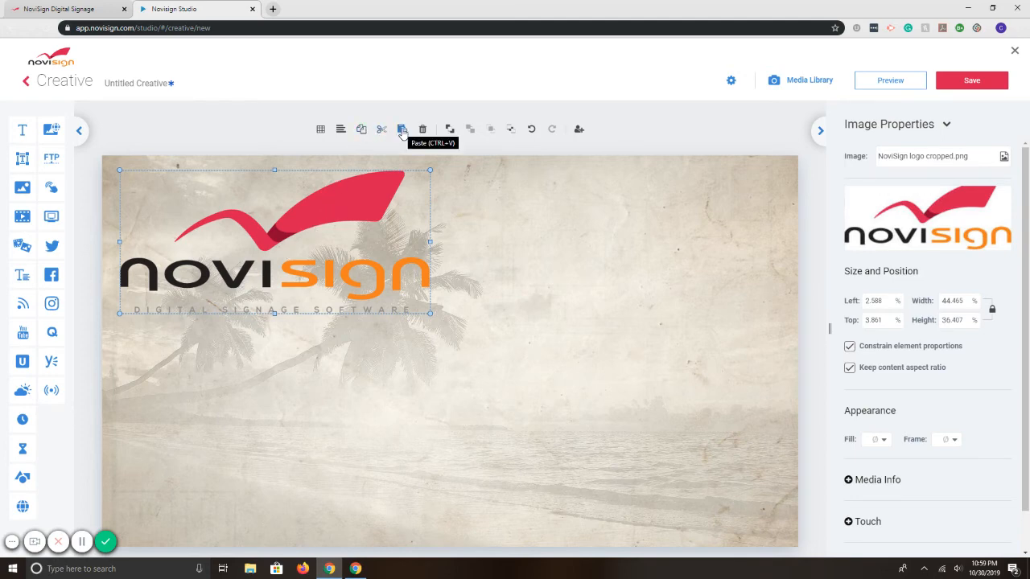
left_click(402, 133)
left_click_drag(383, 239, 658, 233)
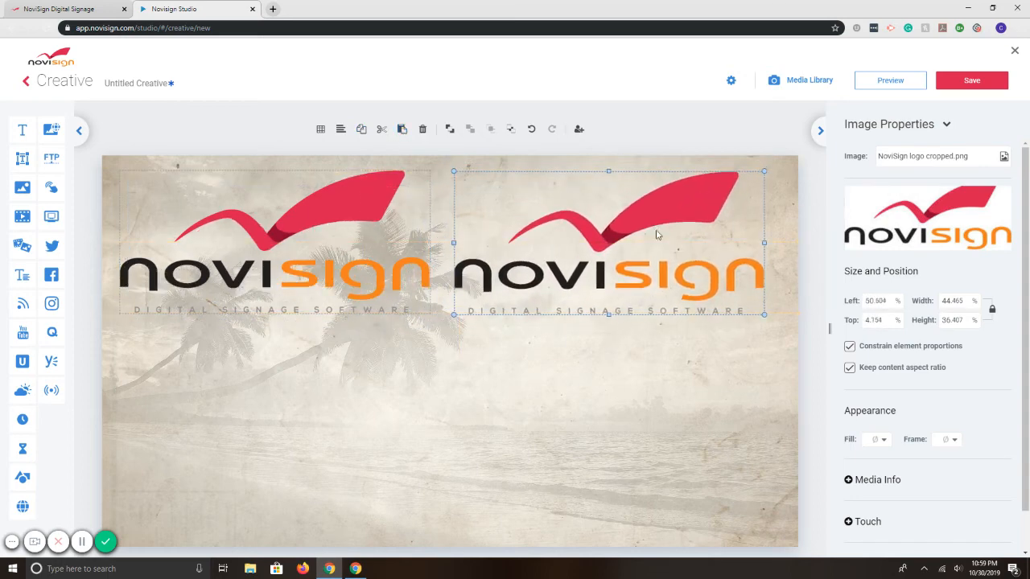
left_click(421, 131)
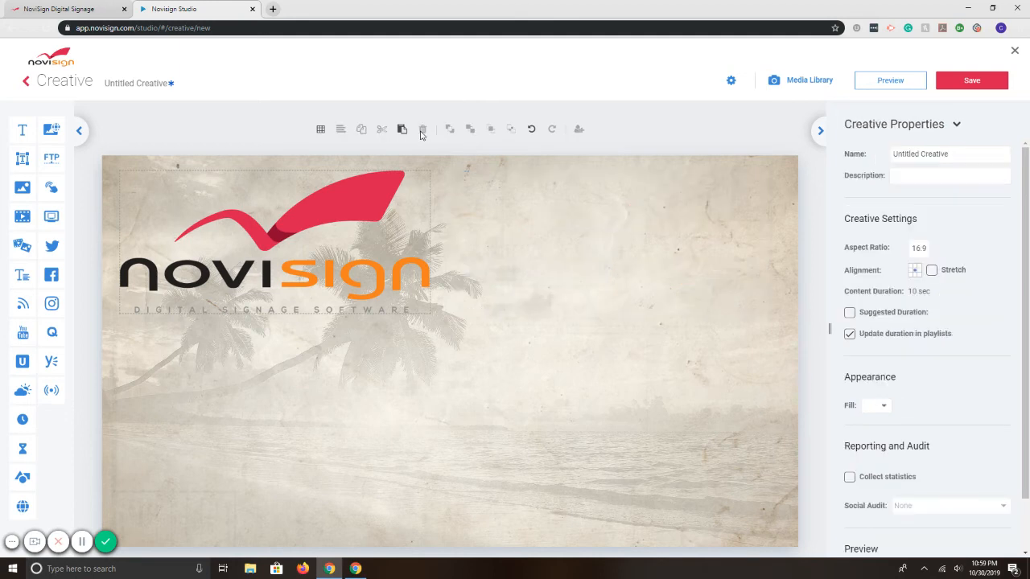
Move the NoviSign logo to about 8.6% from the left and 10.6% from the top, and enlarge it to about 83.3% wide.
left_click(361, 205)
left_click_drag(361, 205, 405, 228)
left_click_drag(479, 348, 697, 464)
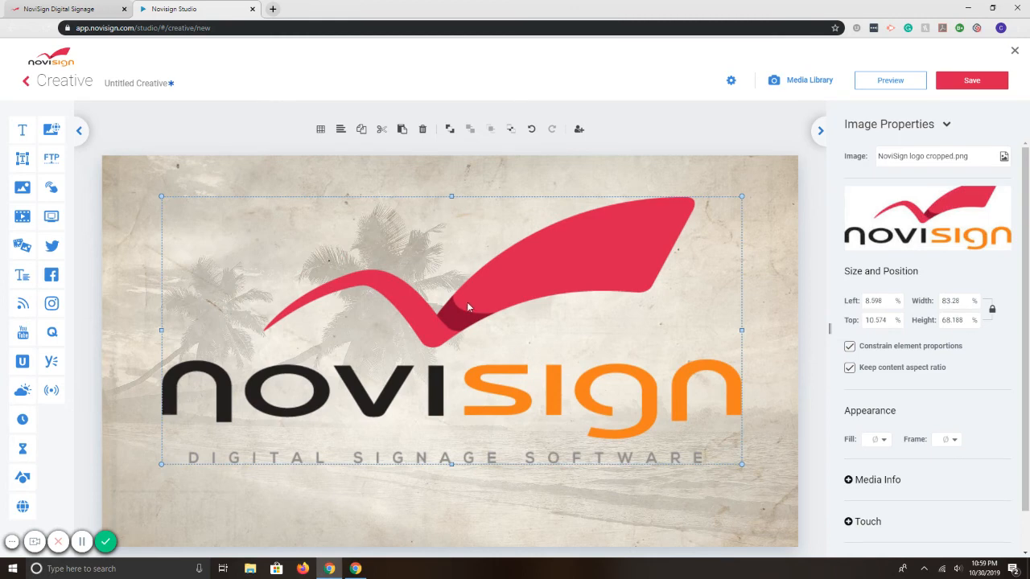
Undo and redo the logo's enlargement several times, ending with the enlargement undone.
key("ctrl+z")
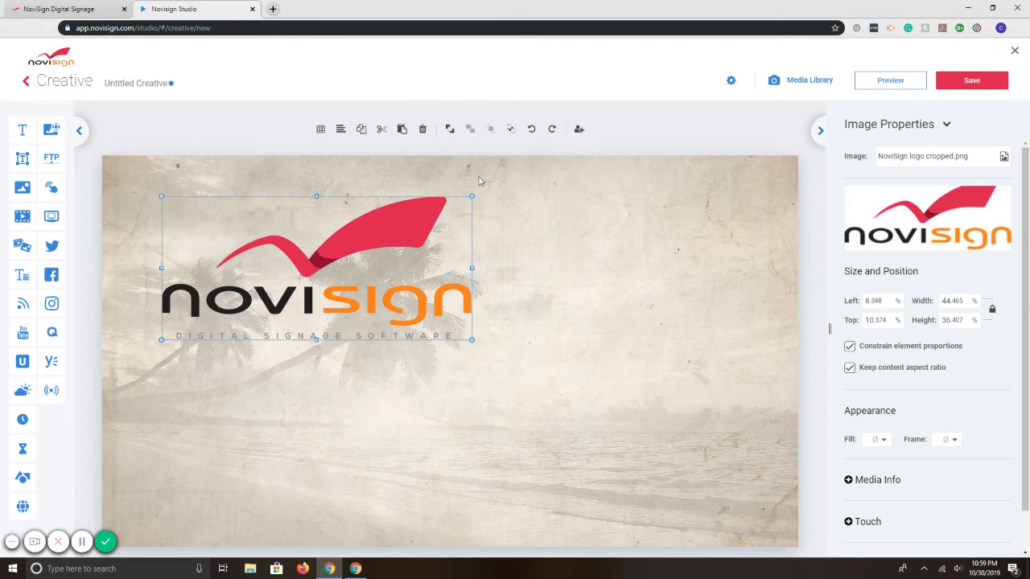
left_click(552, 130)
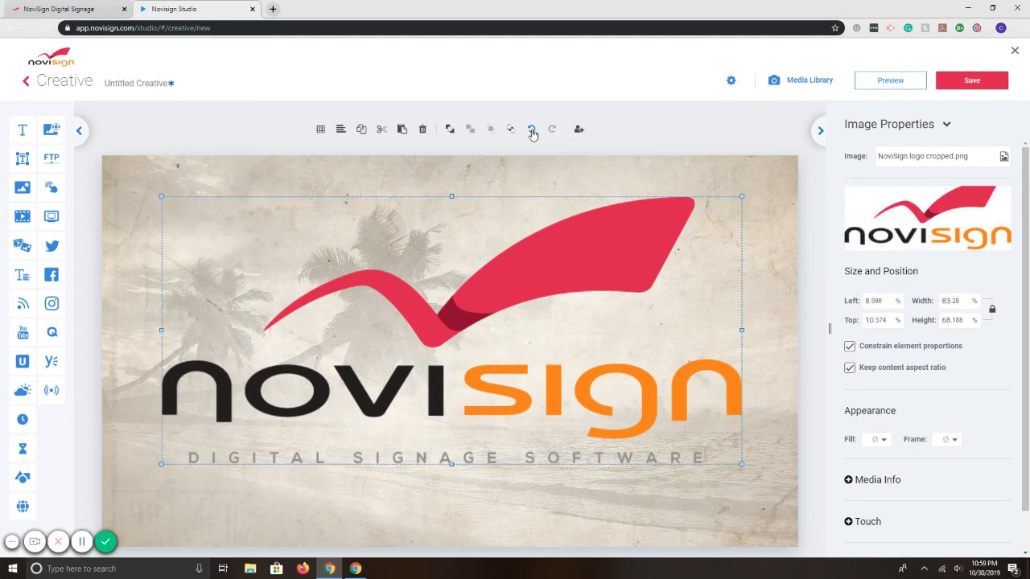
left_click(532, 130)
left_click(553, 130)
left_click(532, 131)
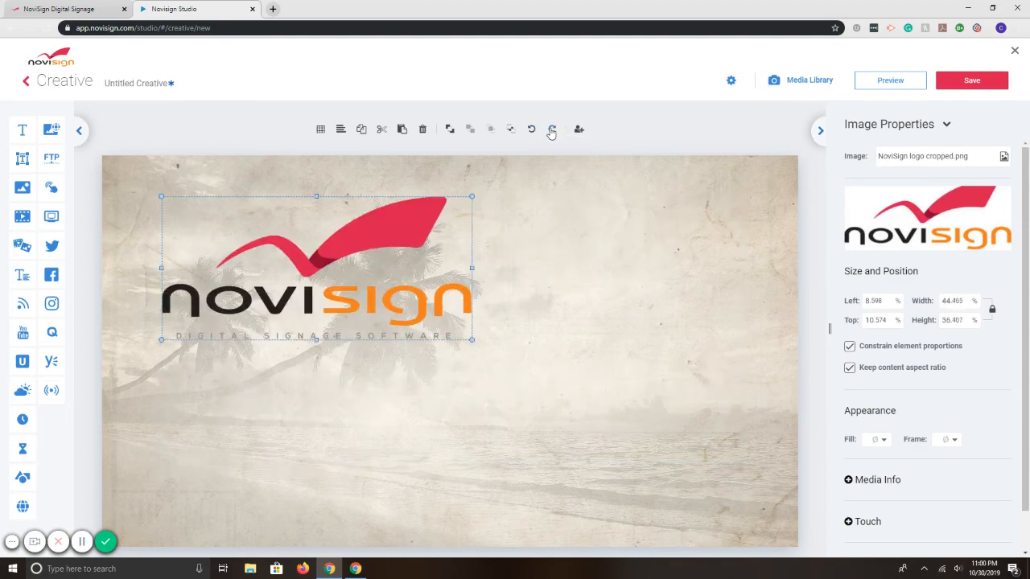
left_click(553, 130)
left_click(532, 130)
left_click(553, 130)
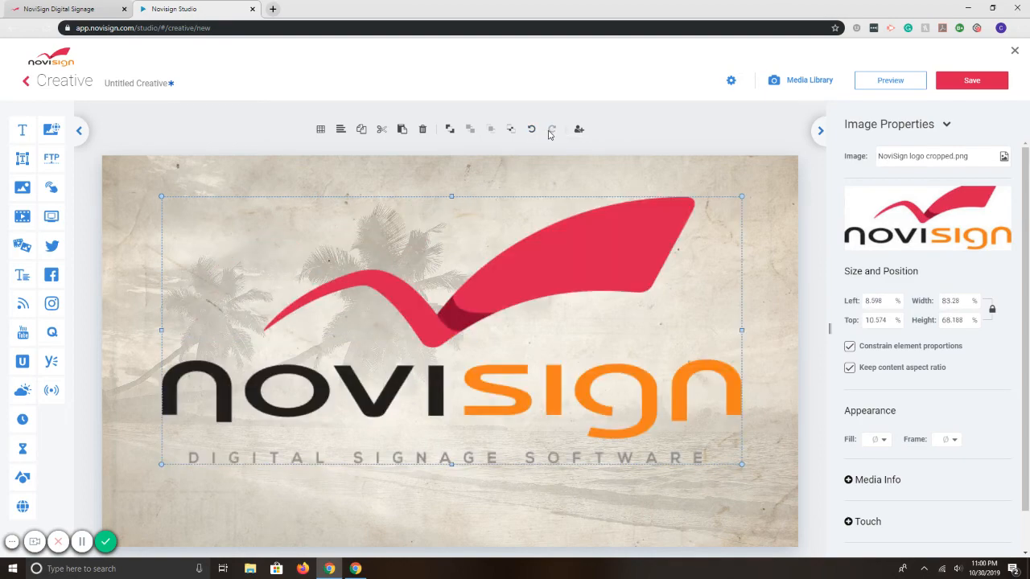
left_click(532, 131)
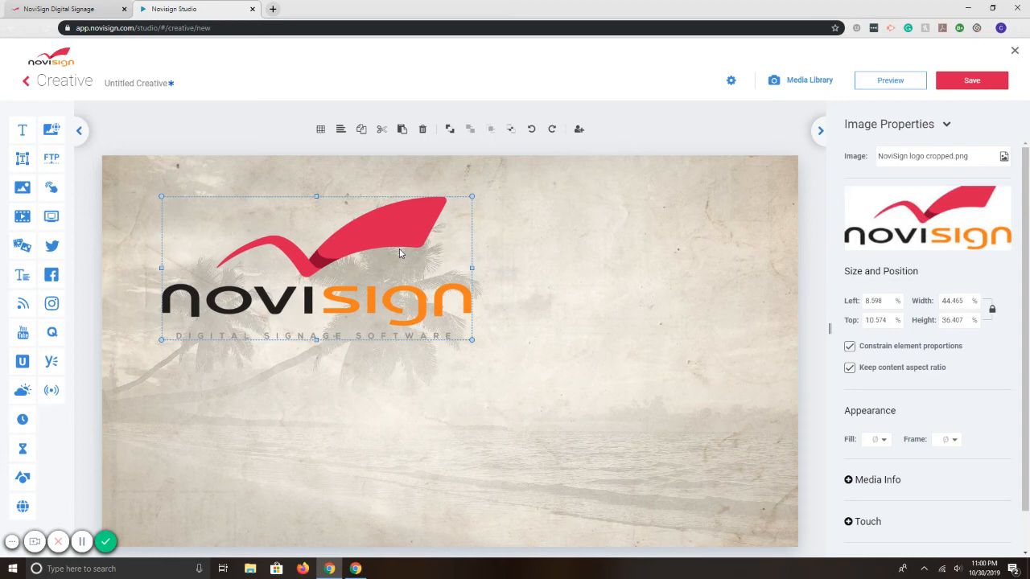
Undo the logo's last move on the canvas and redo it.
key("ctrl+z")
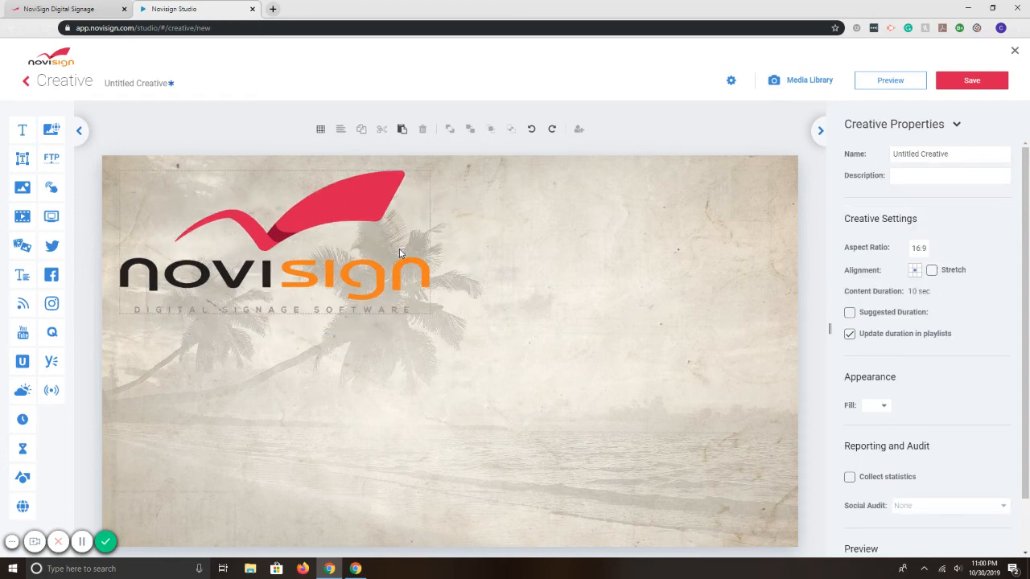
left_click(399, 249)
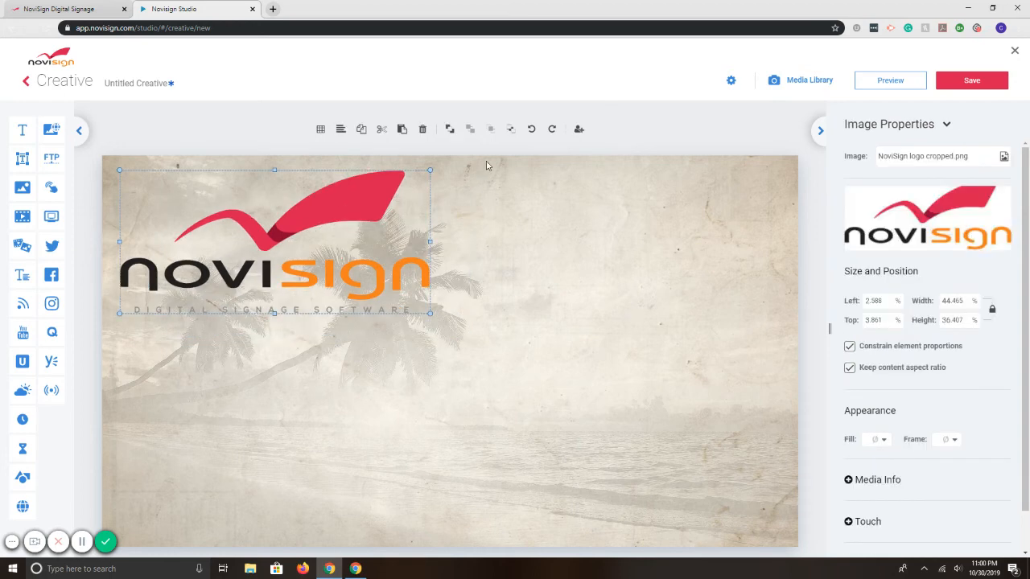
left_click(552, 130)
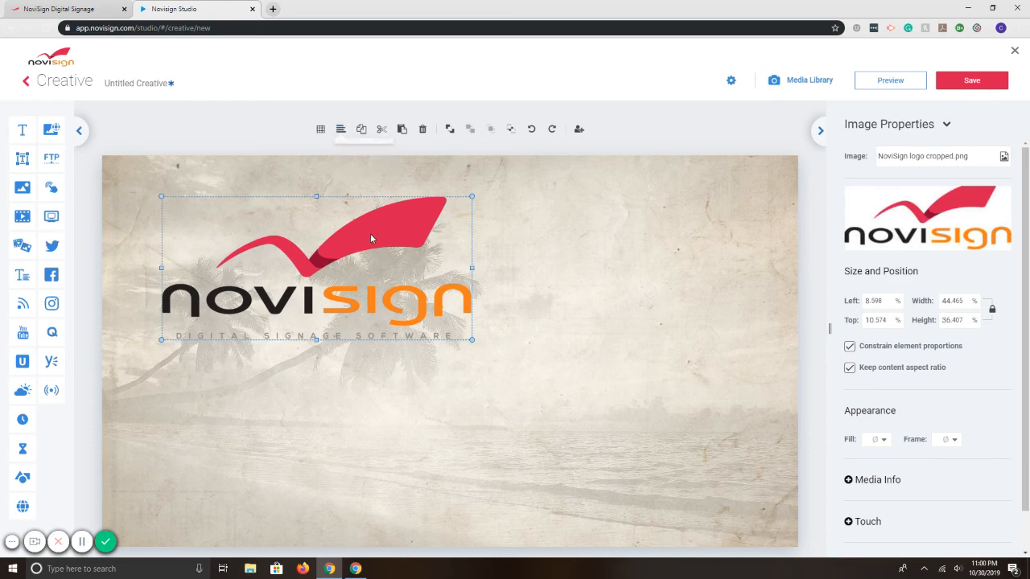
Insert CT1_0006_leaf-4.png beside the NoviSign logo with their top edges aligned, about 15.2% wide and 54.9% from the left.
left_click_drag(22, 188, 529, 250)
left_click(374, 258)
left_click(707, 438)
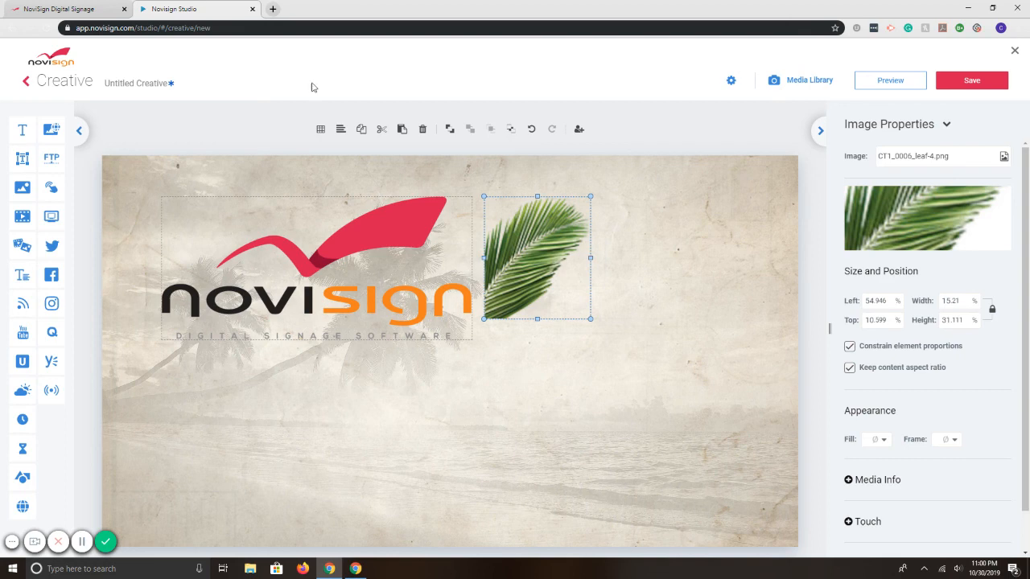
Switch to the NoviSign website and open its sign-up page for a free evaluation account.
left_click(60, 9)
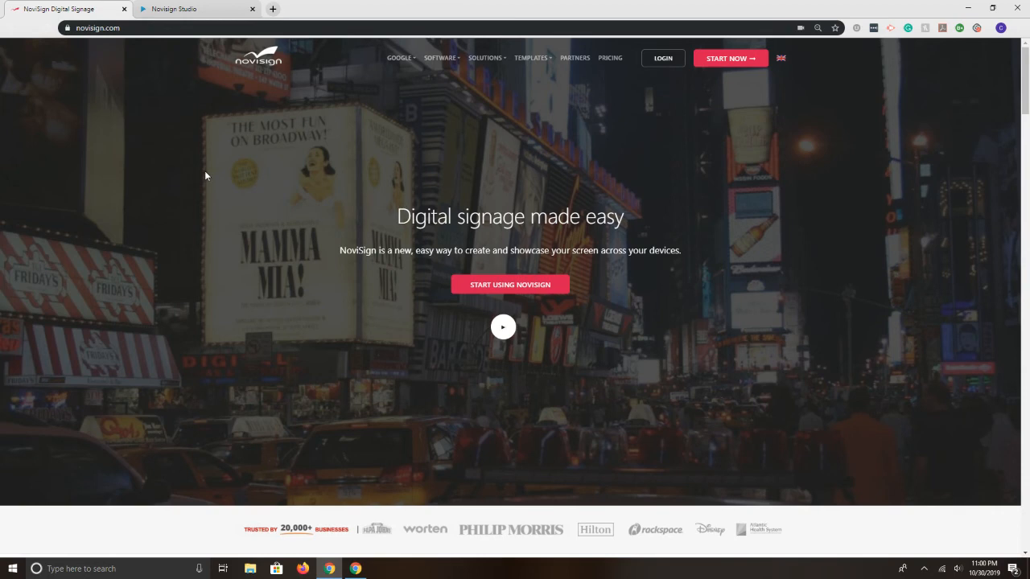
left_click(730, 65)
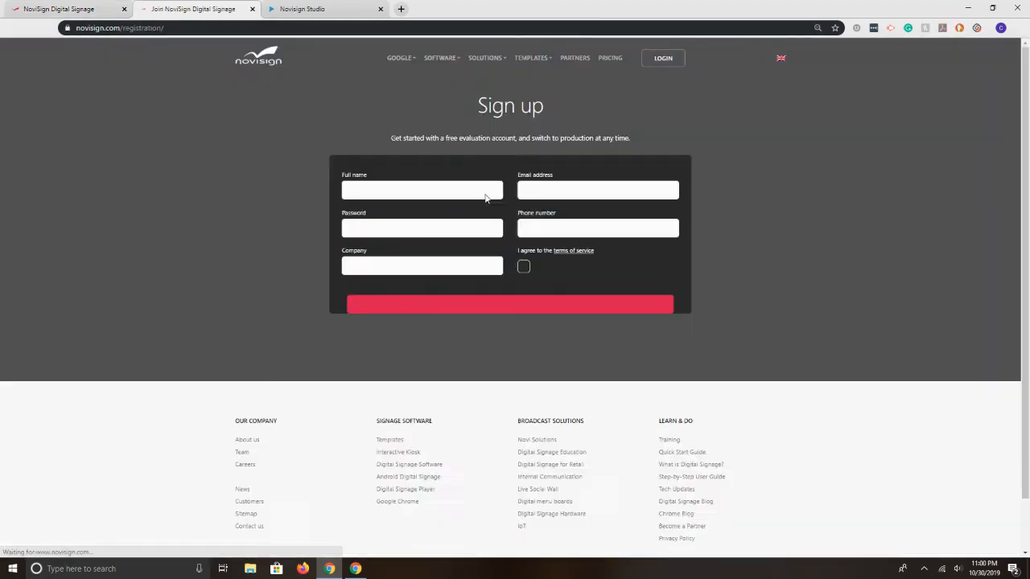